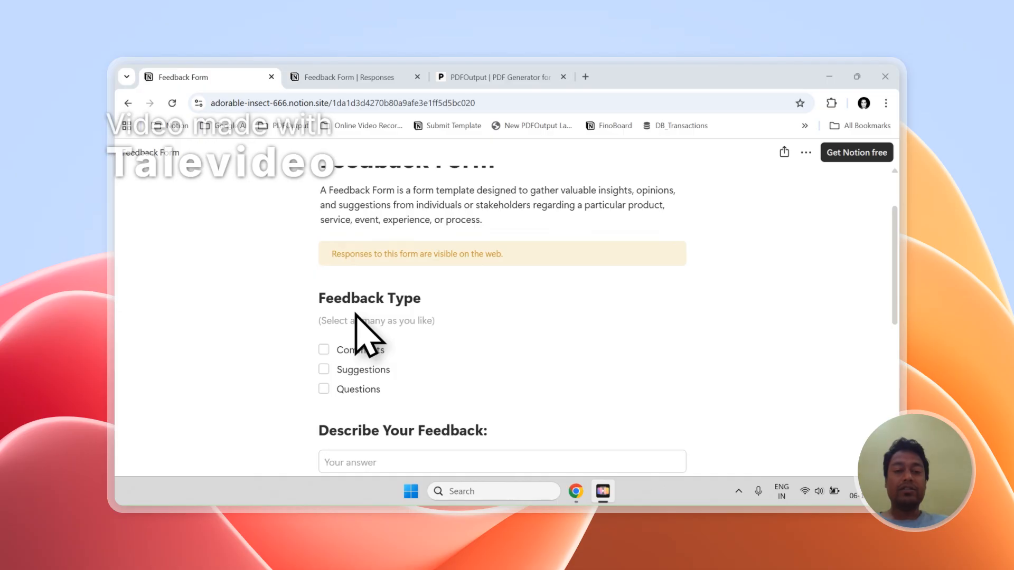
Look through the feedback form, open its responses database and narrow the Question 1 column
scroll(354, 314, down, 7)
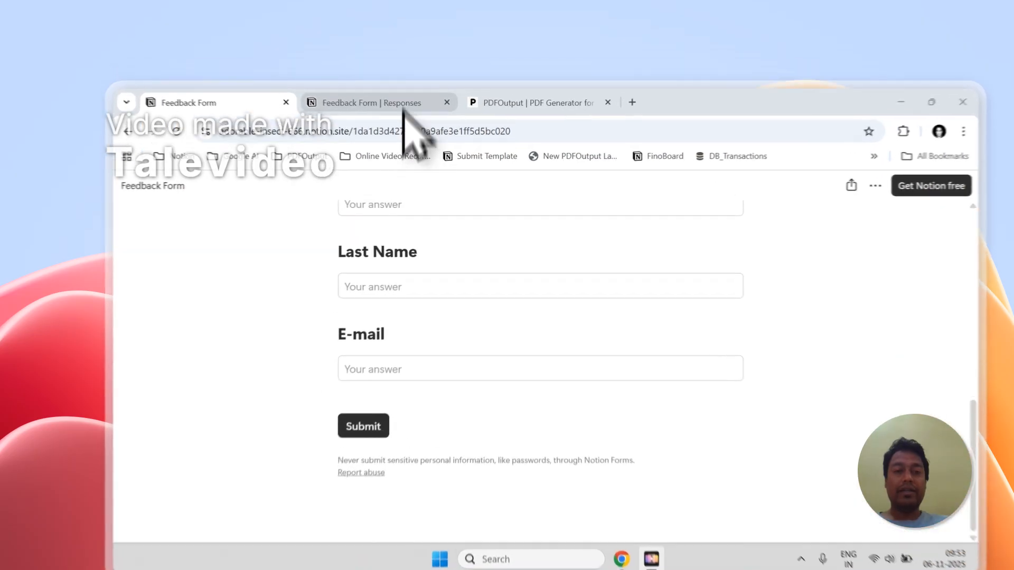
click(359, 77)
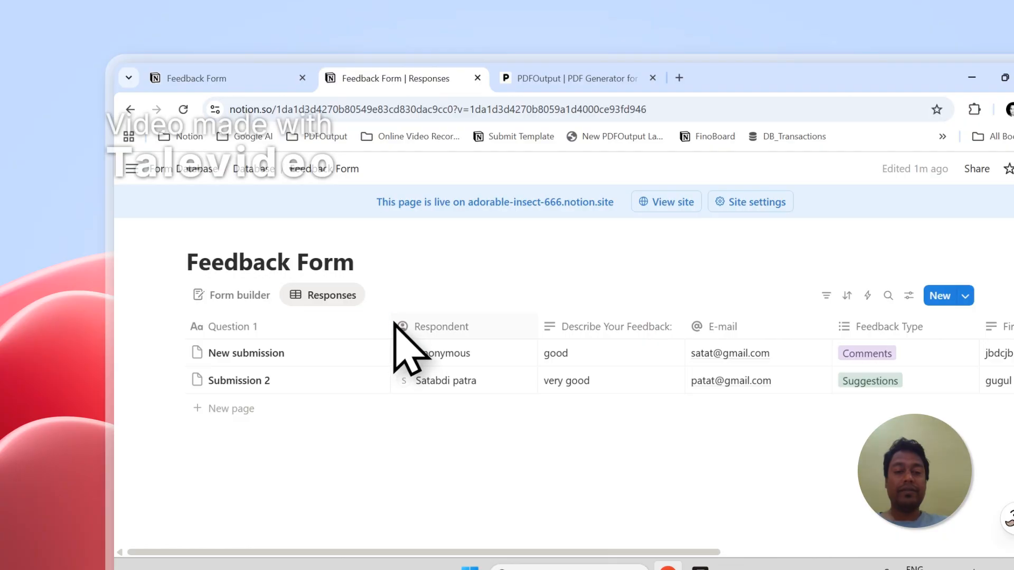
drag(391, 328, 315, 327)
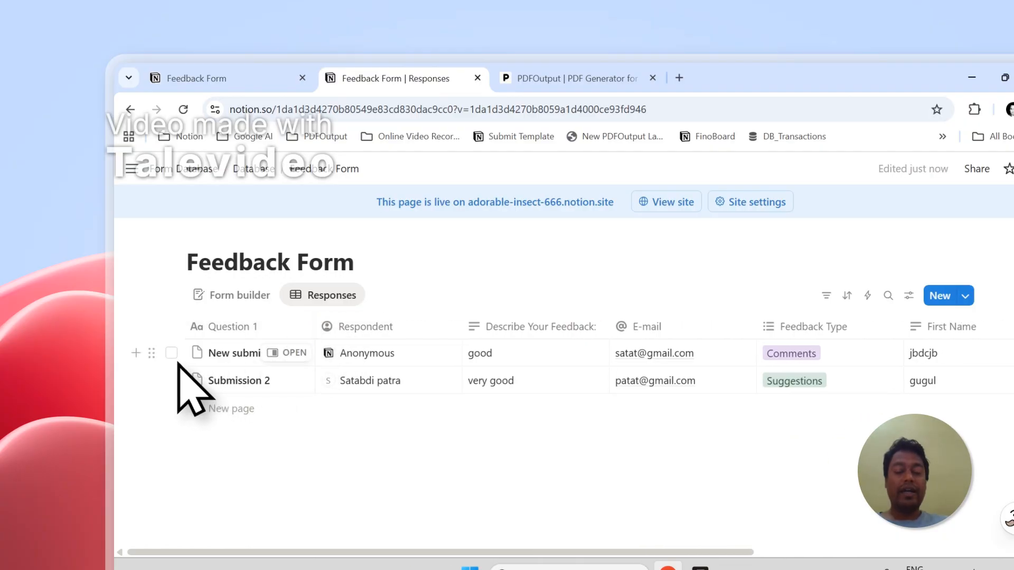
click(171, 380)
click(224, 471)
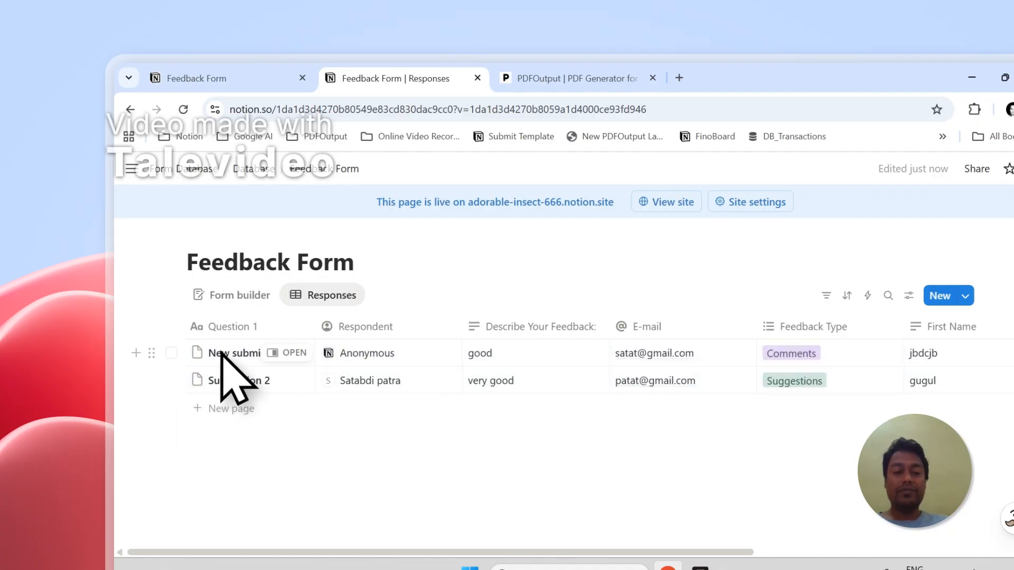
click(171, 352)
click(171, 380)
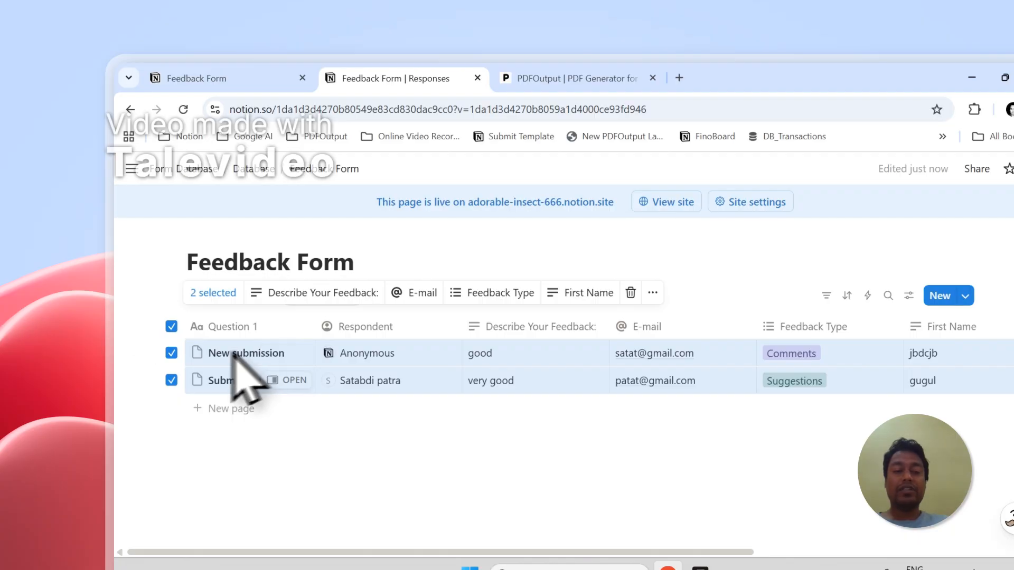
click(234, 470)
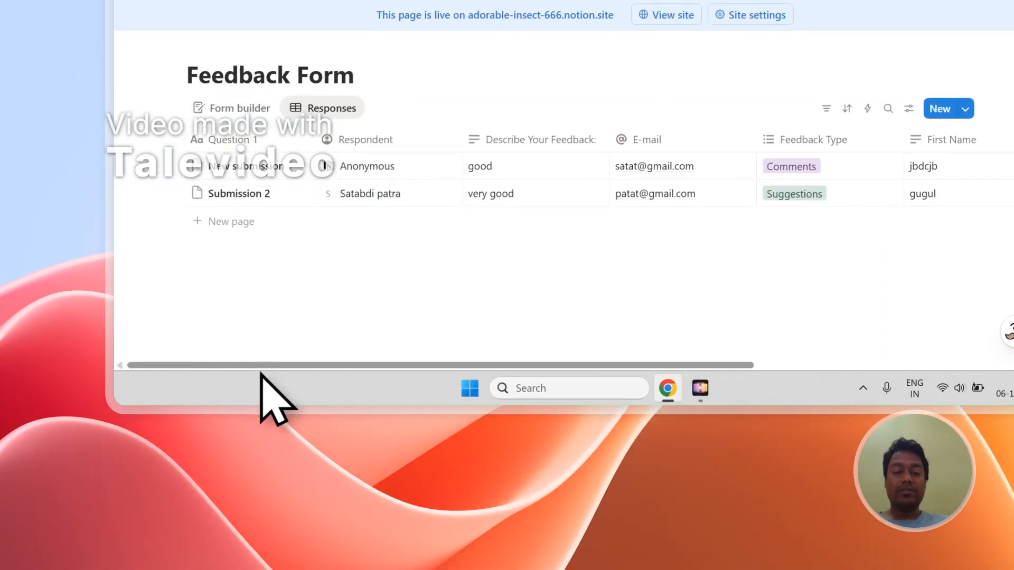
Look over the remaining response columns and switch to the PDFOutput website's home page
drag(262, 554, 641, 552)
drag(549, 325, 192, 324)
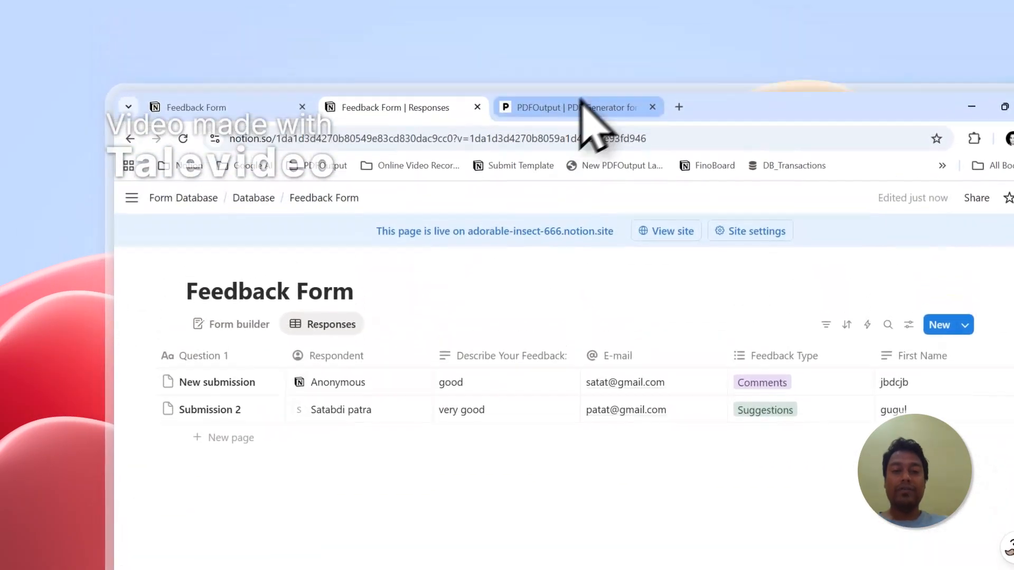
click(584, 125)
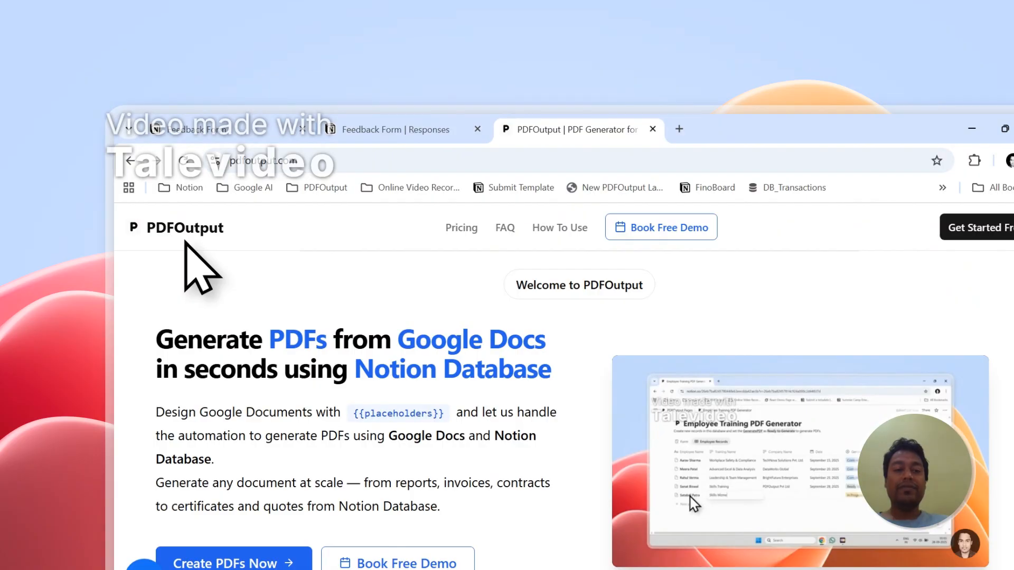
drag(299, 353, 551, 372)
click(332, 355)
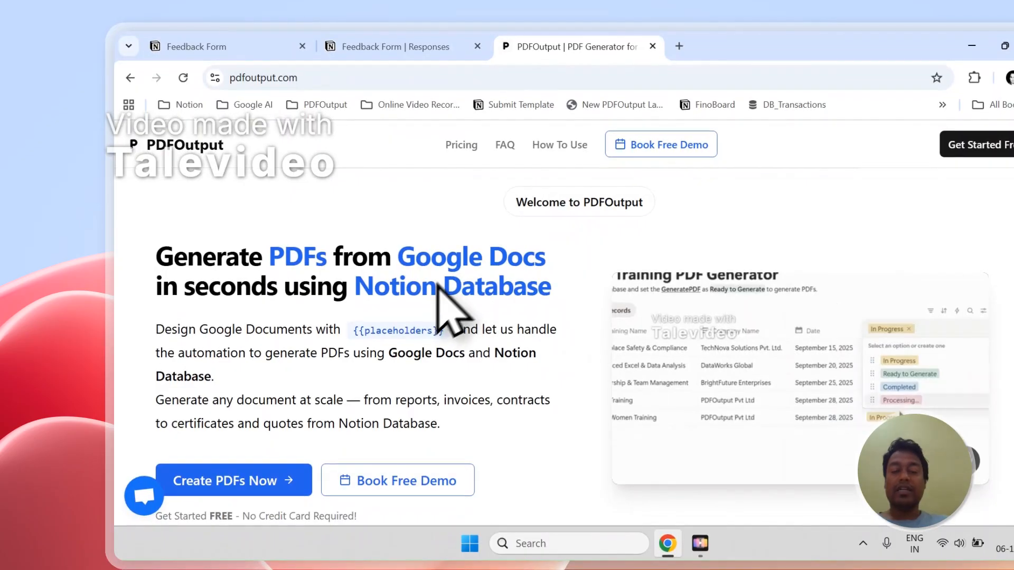
Sign in to PDFOutput with the first listed Google account
click(993, 147)
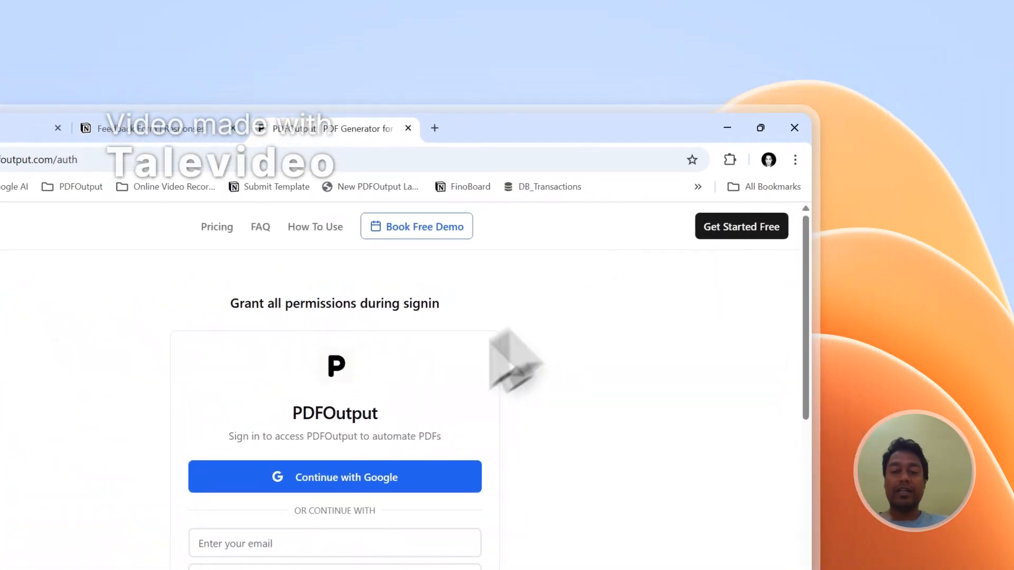
scroll(449, 370, down, 3)
scroll(391, 364, up, 2)
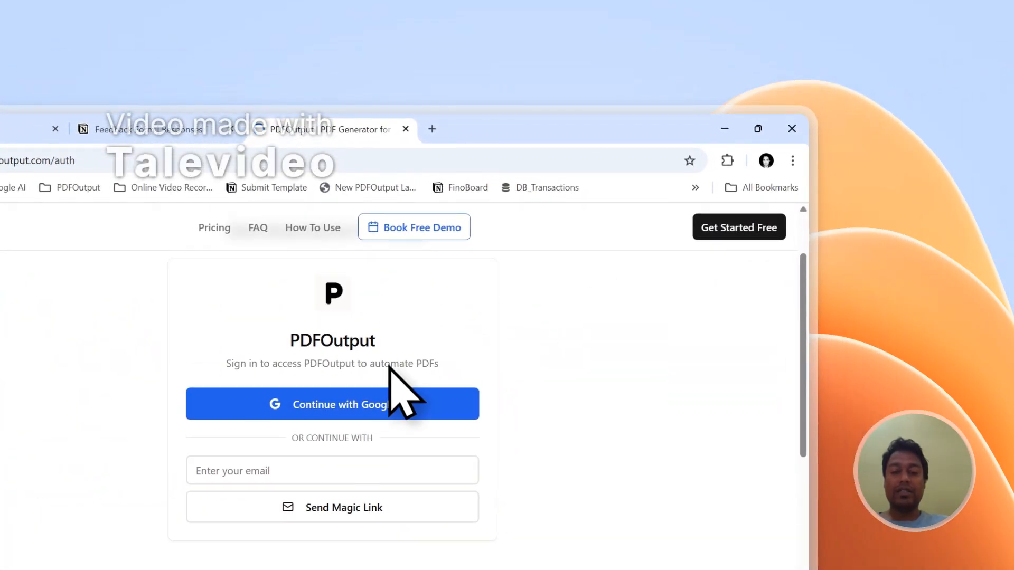
click(420, 393)
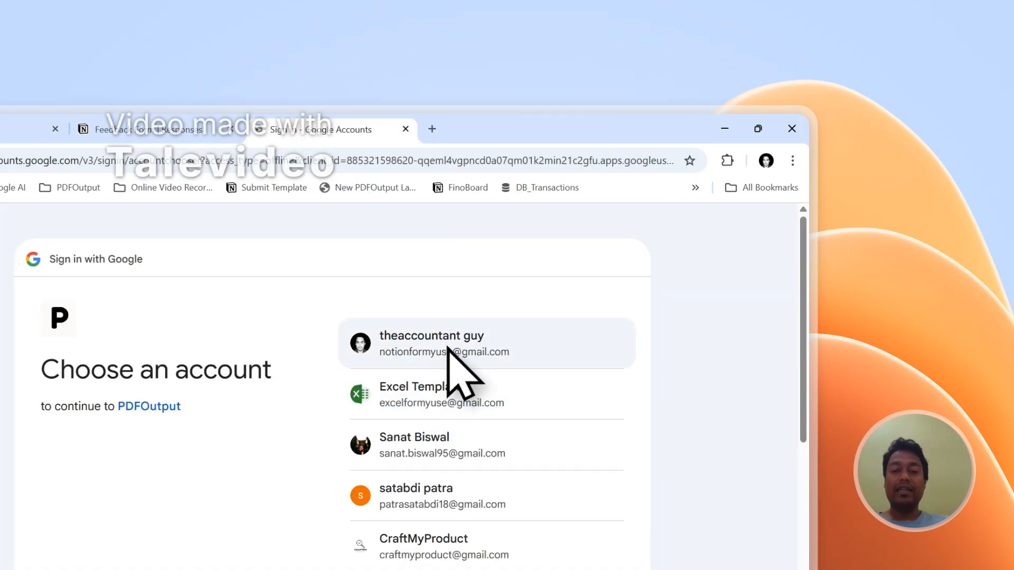
click(448, 346)
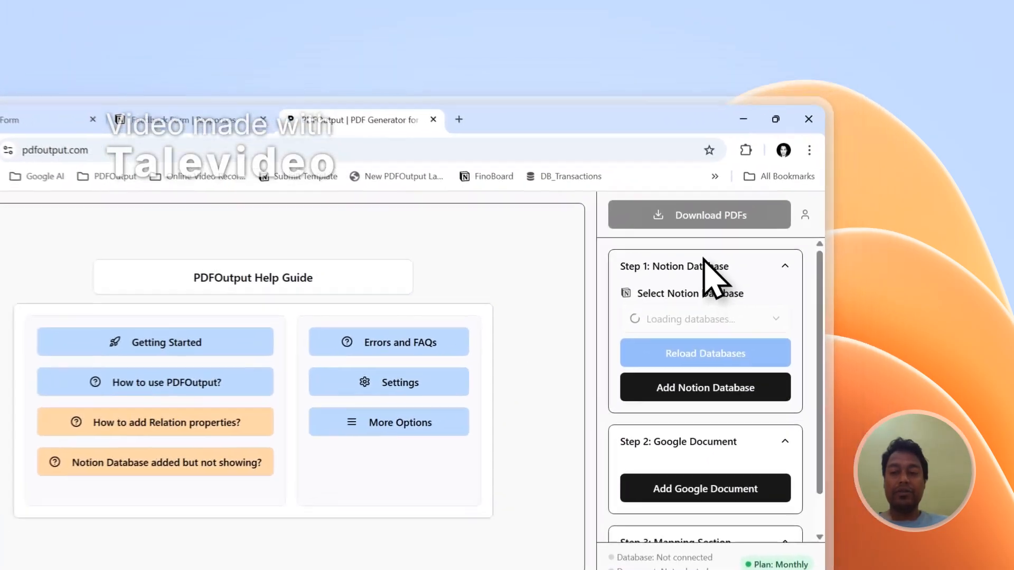
Collapse the Notion Database, Google Document and Mapping sections in PDFOutput
click(800, 203)
click(808, 353)
click(782, 438)
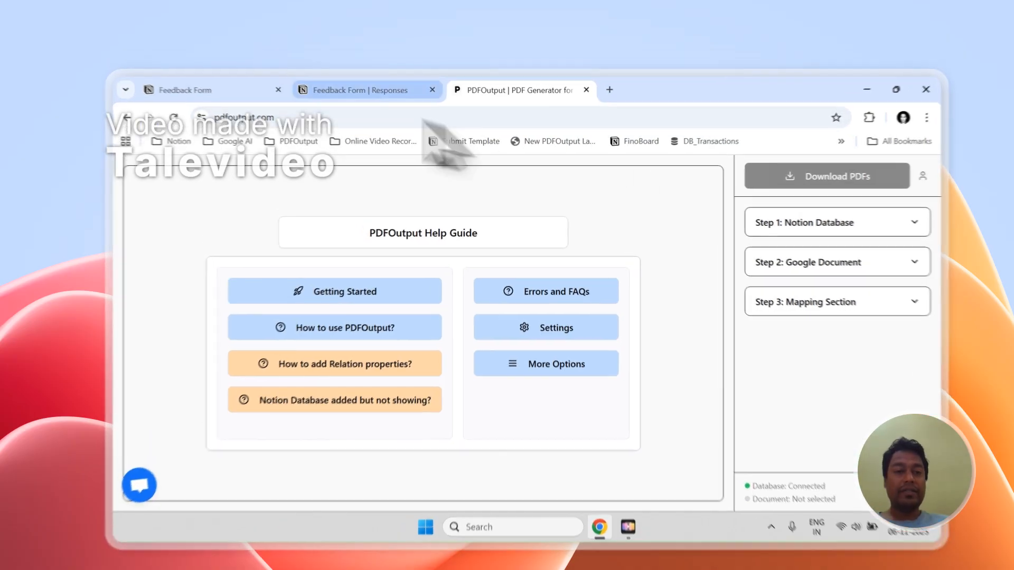
Check the Feedback Form database in Notion, return to PDFOutput and start adding a Notion database
click(348, 77)
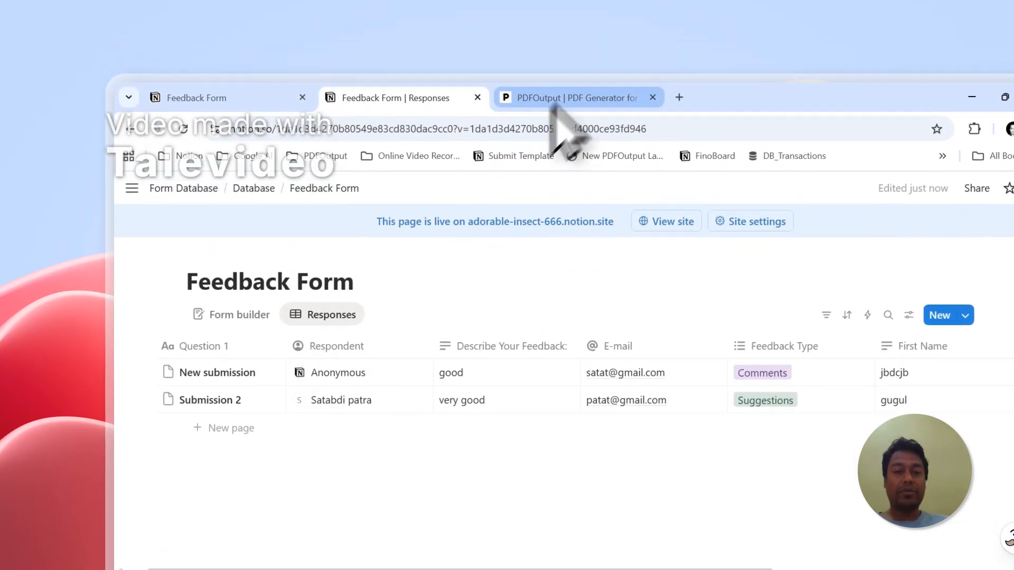
click(568, 127)
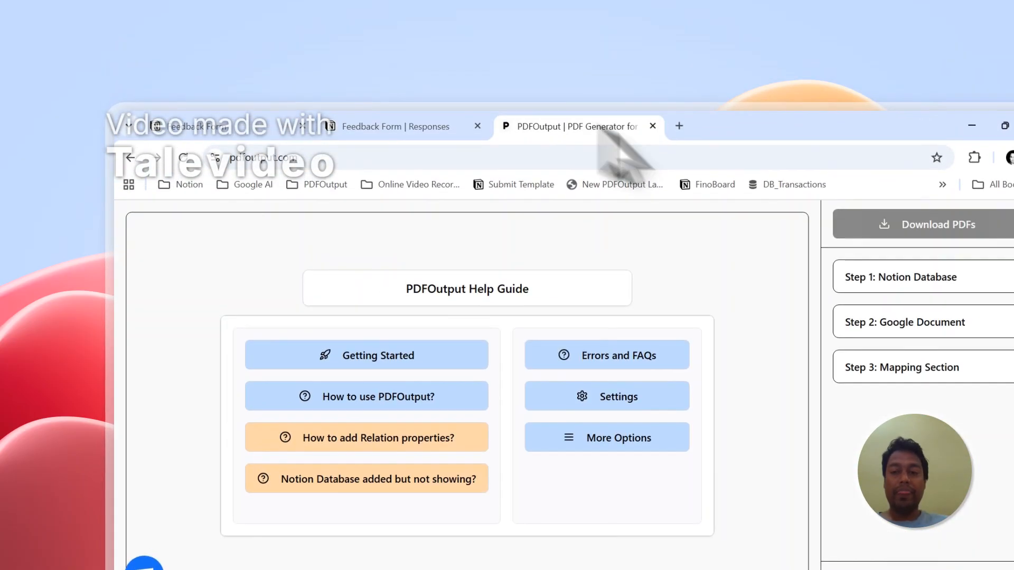
click(742, 281)
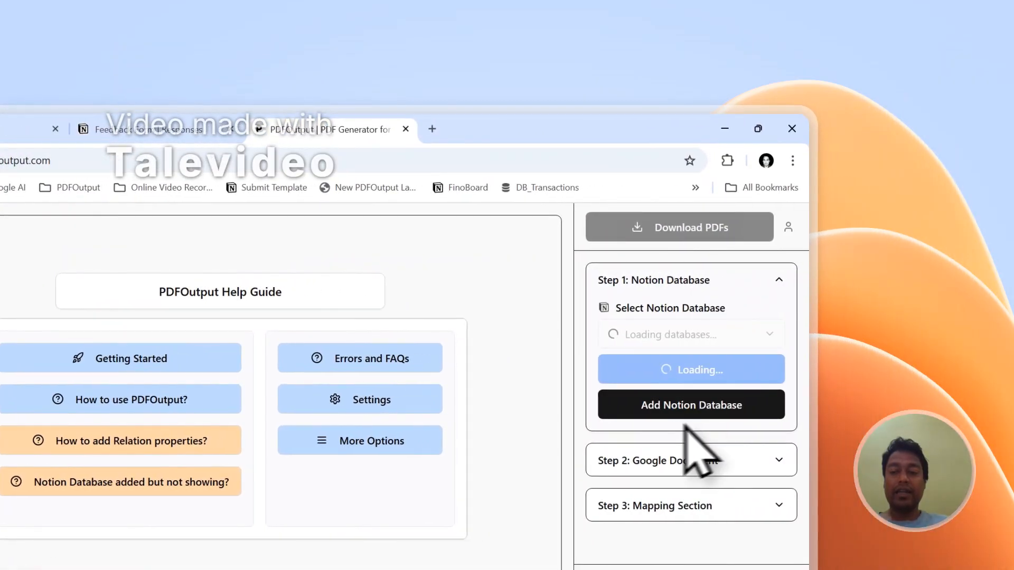
click(670, 411)
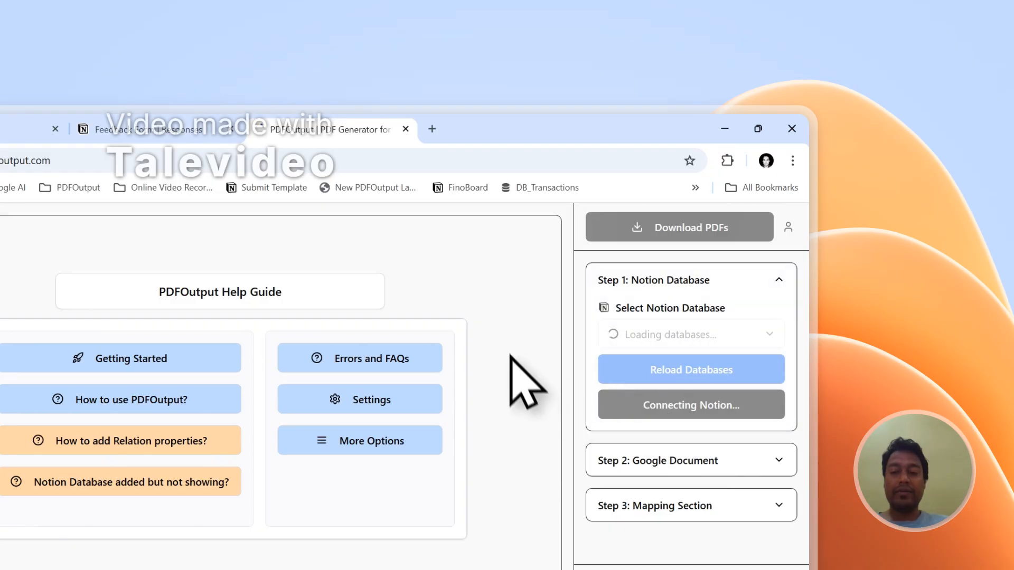
Copy the title "Feedback Form" from the Notion responses database
click(175, 129)
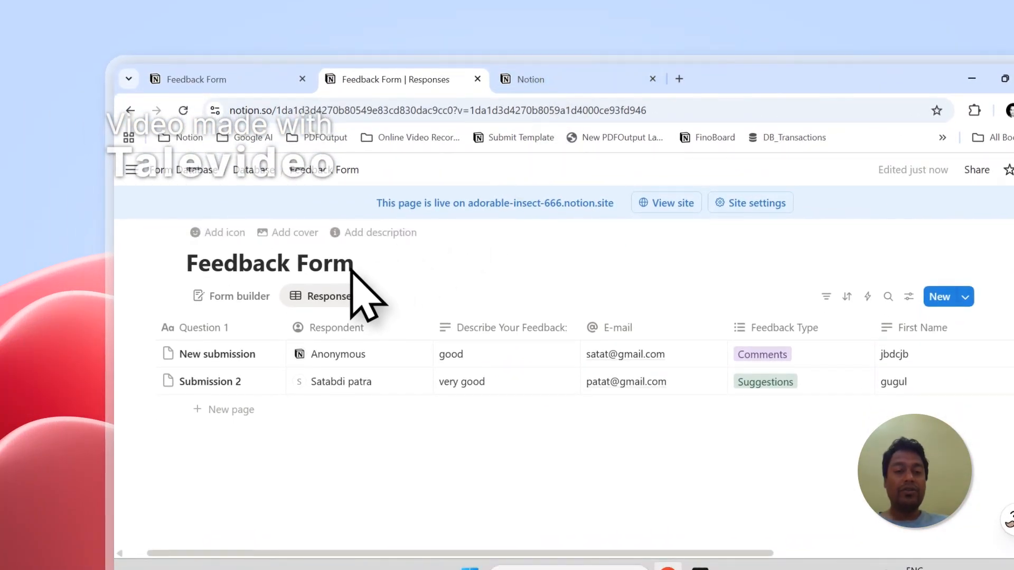
drag(303, 275, 207, 272)
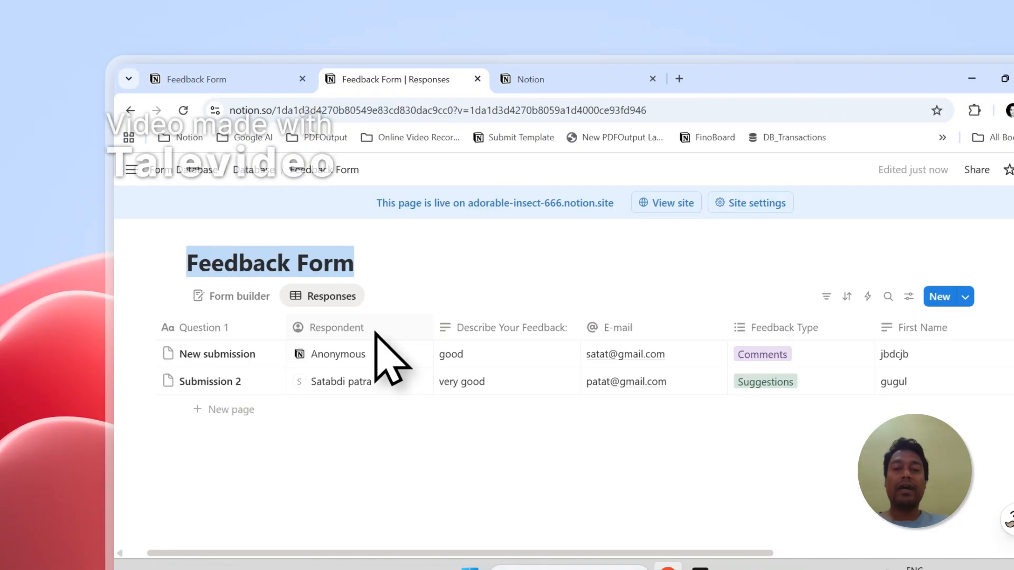
right_click(299, 273)
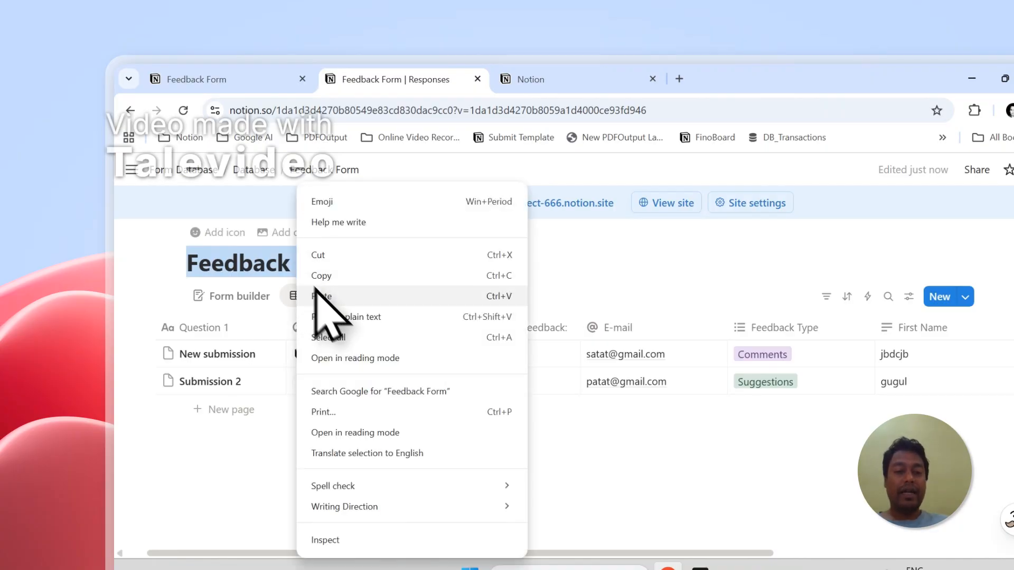
click(324, 284)
In the Notion connection request, accept PDFOutput's permissions and choose to select pages to share with it
click(580, 78)
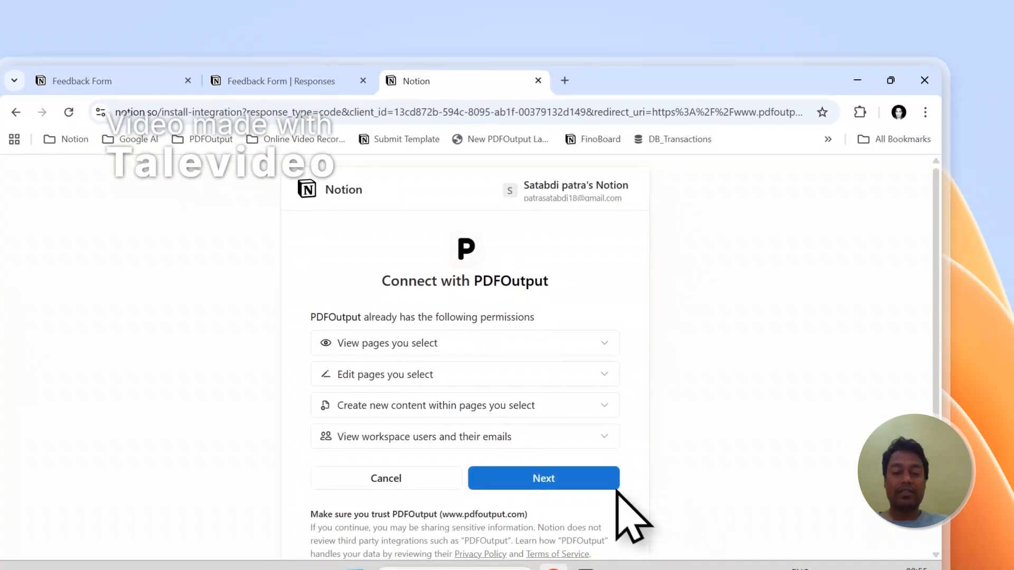
click(615, 487)
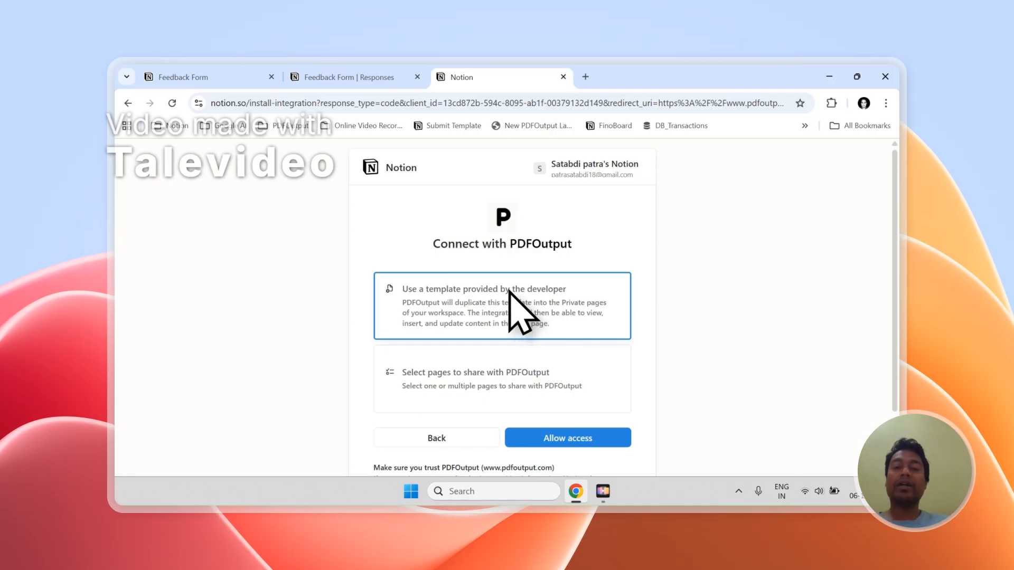
click(396, 367)
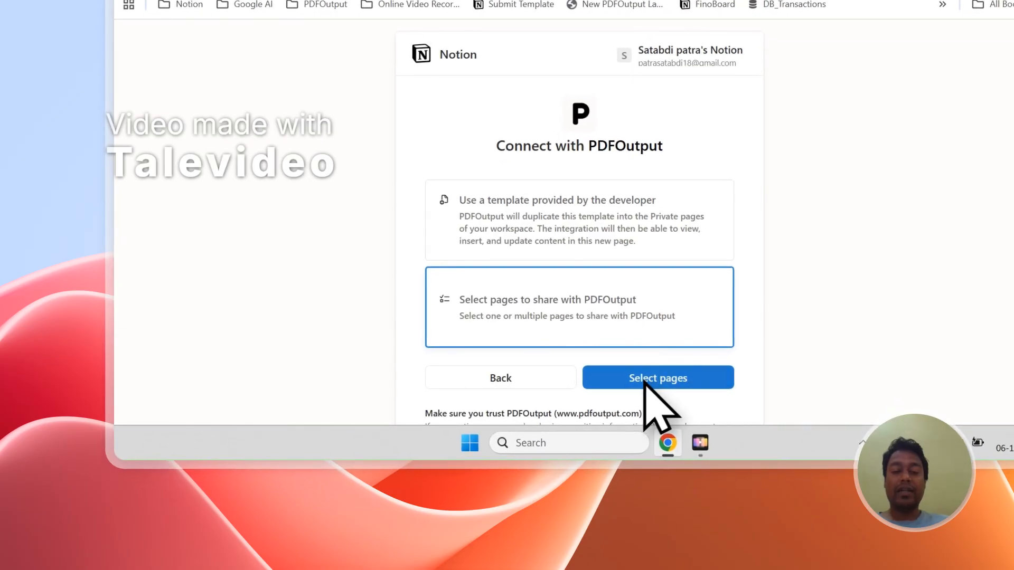
click(645, 380)
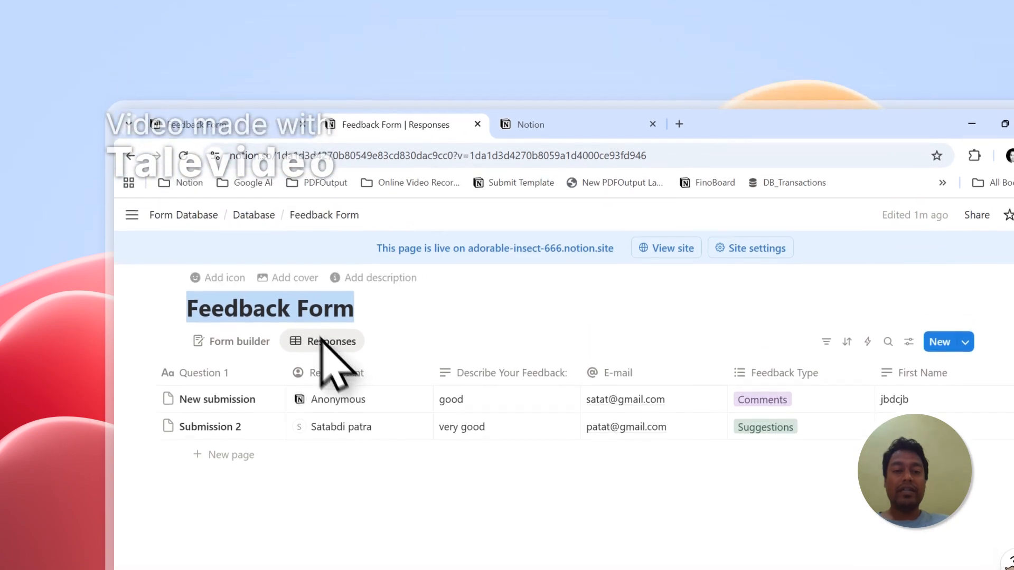
Search the shareable pages for the copied title and add the Feedback Form database under Form Database / Database
click(534, 132)
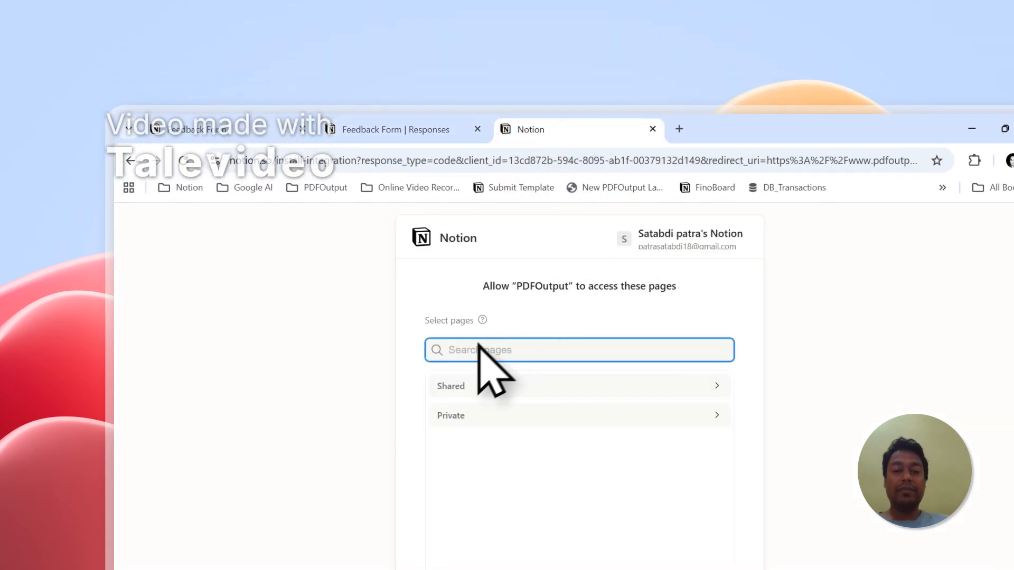
right_click(477, 356)
click(499, 441)
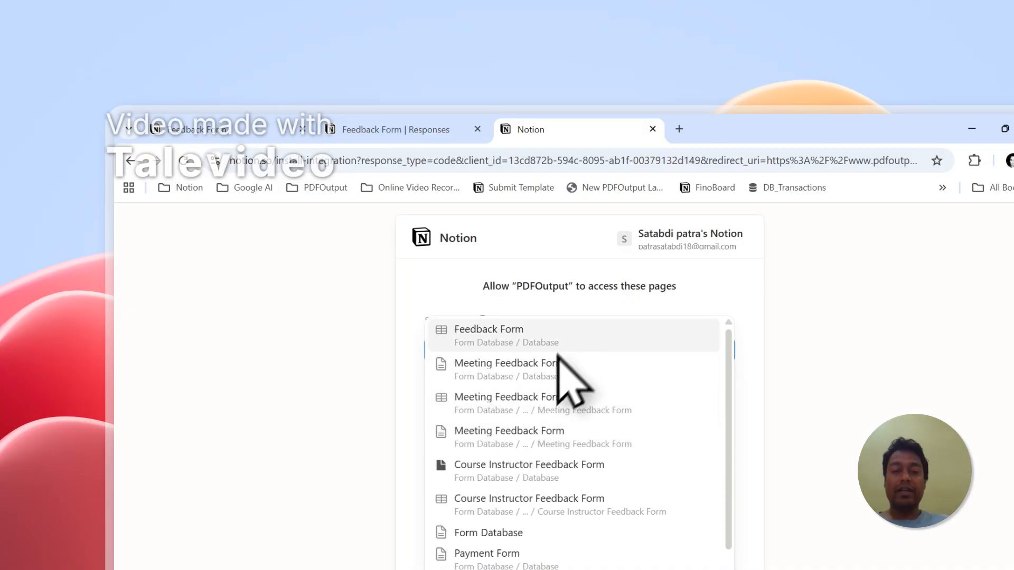
click(562, 340)
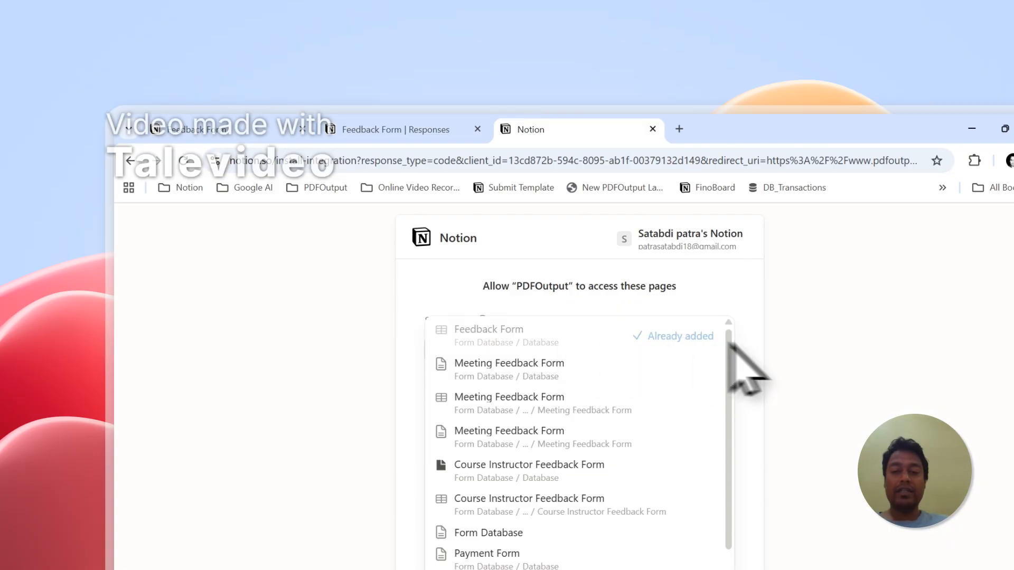
click(754, 364)
scroll(686, 385, down, 2)
click(487, 307)
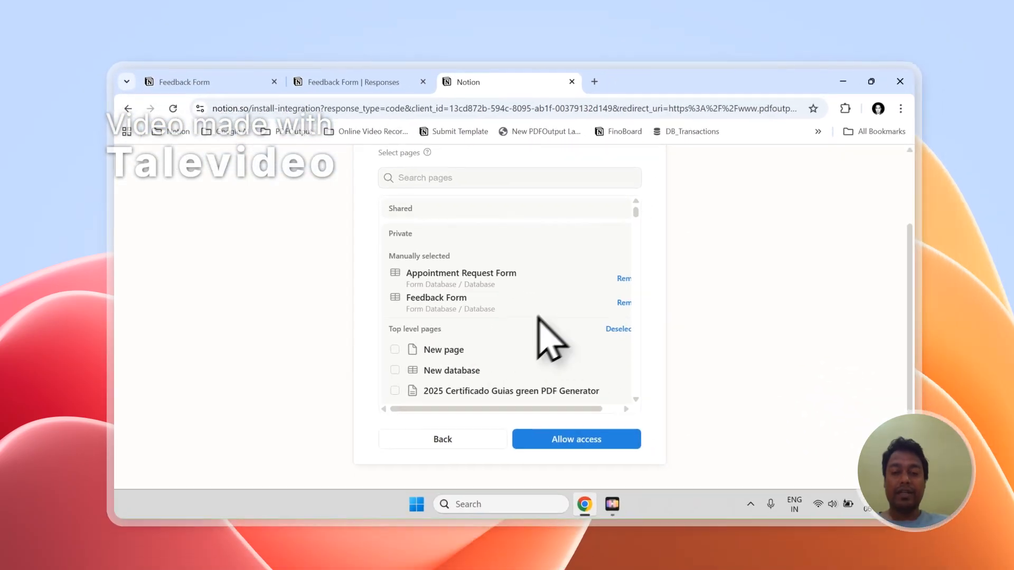
Examine the manually selected and top-level pages in PDFOutput's access list and the page search field
scroll(544, 338, down, 5)
scroll(544, 310, up, 5)
scroll(645, 324, up, 2)
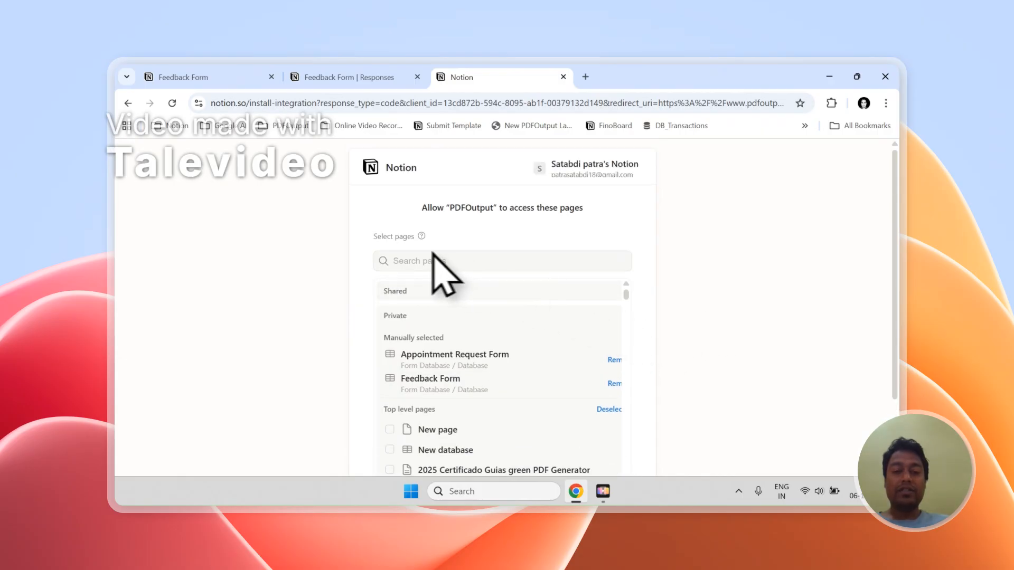
click(434, 260)
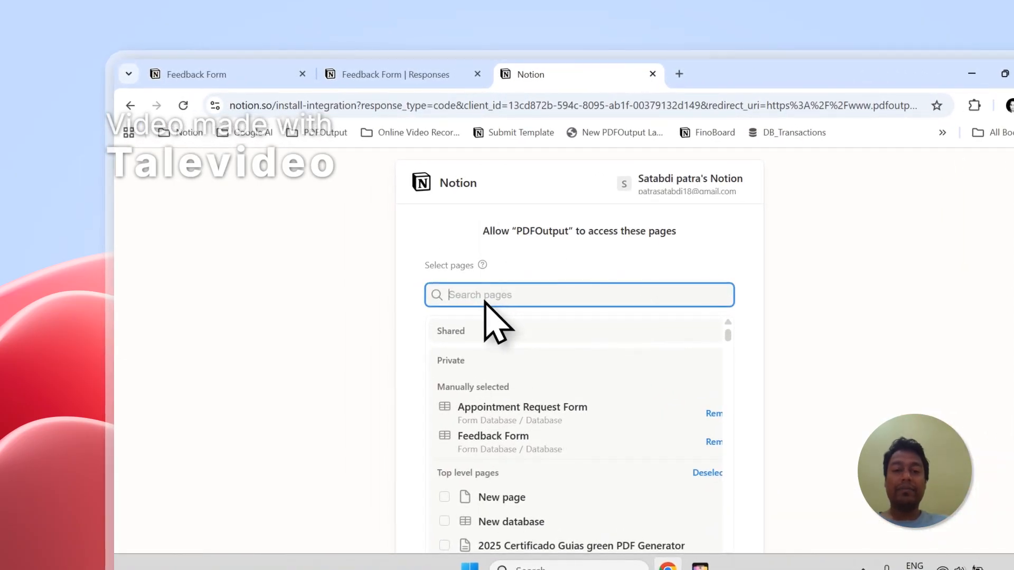
right_click(485, 299)
click(671, 239)
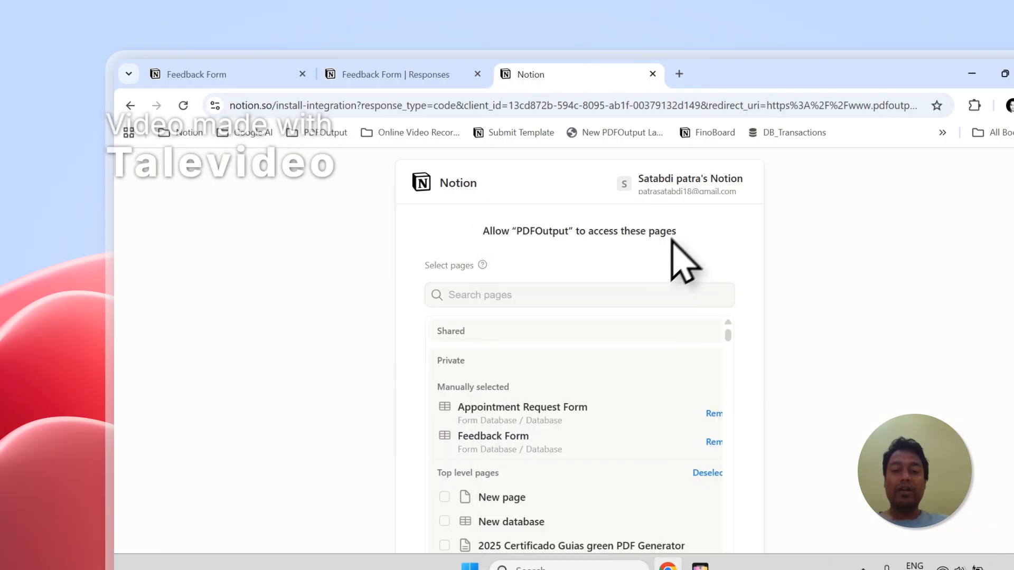
scroll(623, 344, down, 5)
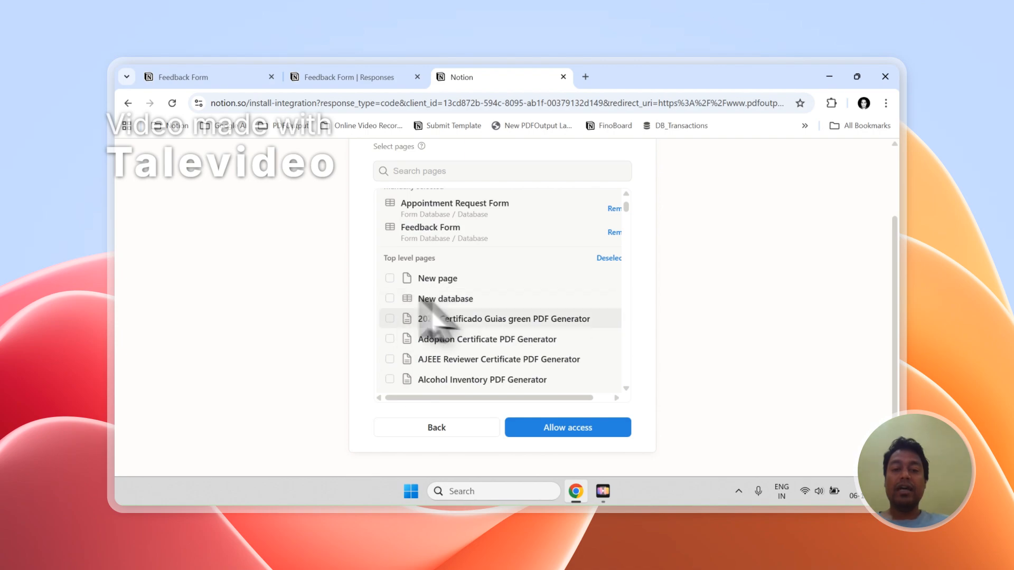
scroll(465, 264, up, 1)
scroll(463, 280, up, 2)
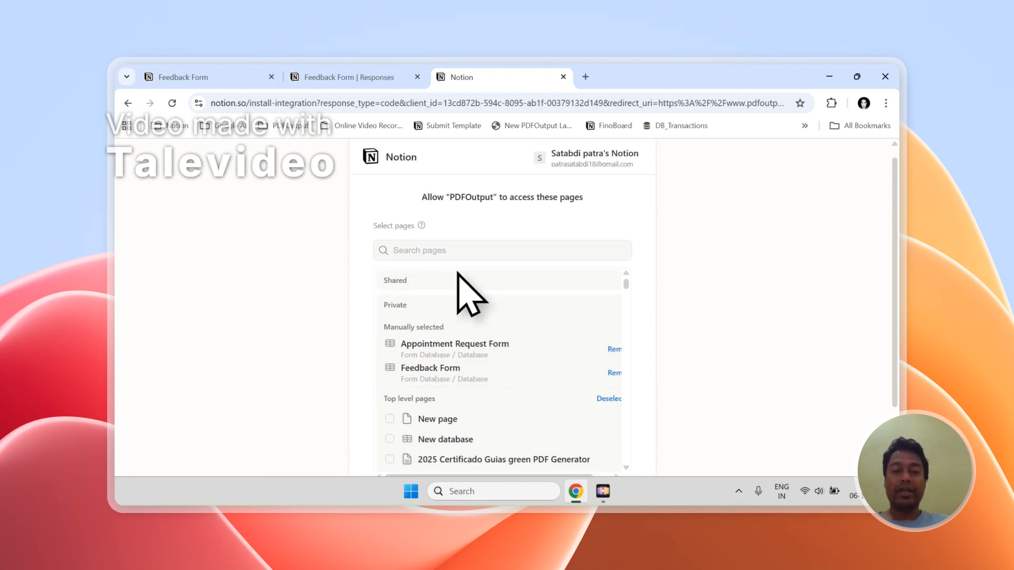
click(443, 261)
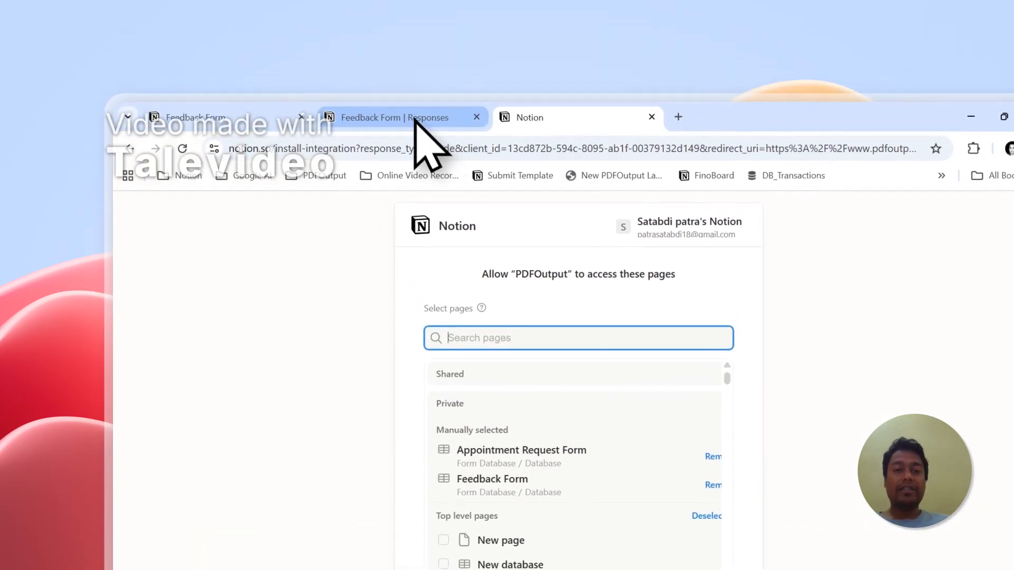
Compare the title of the Feedback Form responses database with the manually selected pages in PDFOutput's access request
click(415, 50)
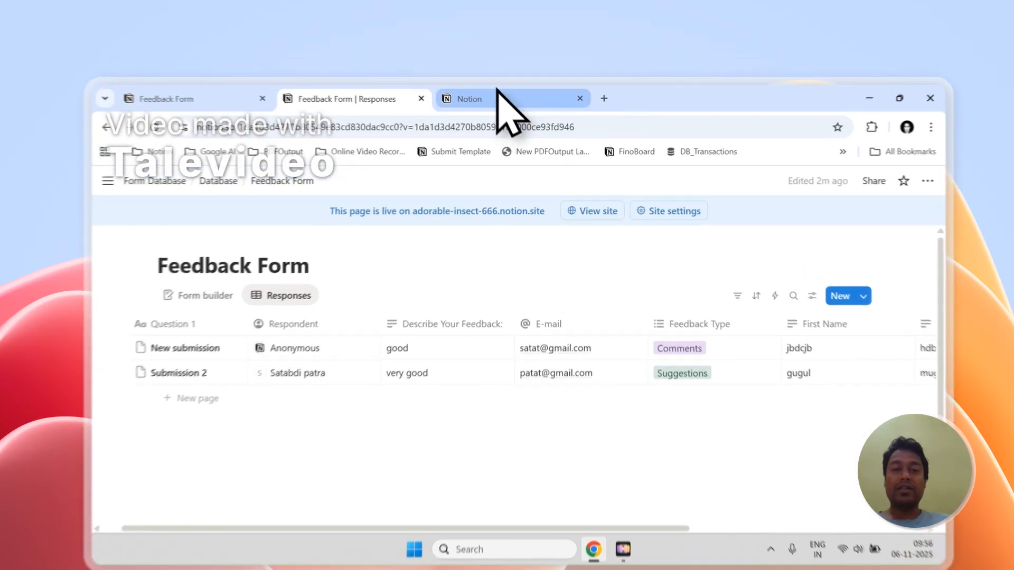
click(488, 77)
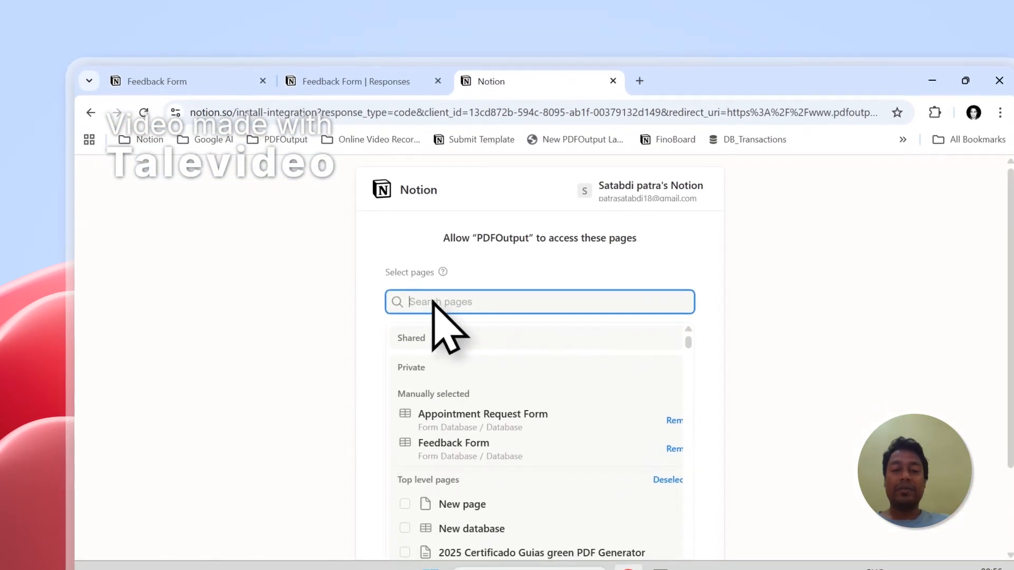
click(356, 80)
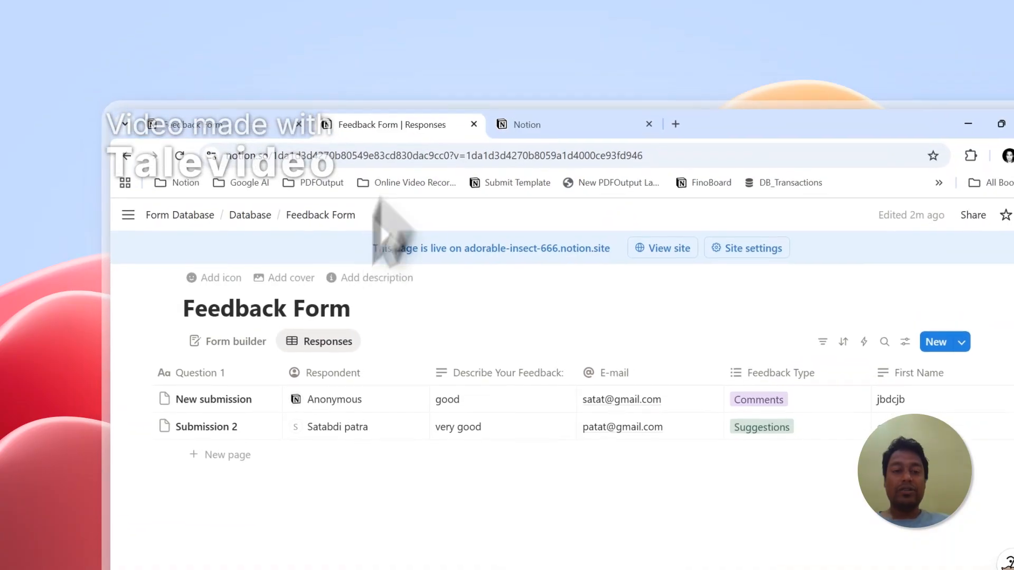
drag(350, 319, 278, 319)
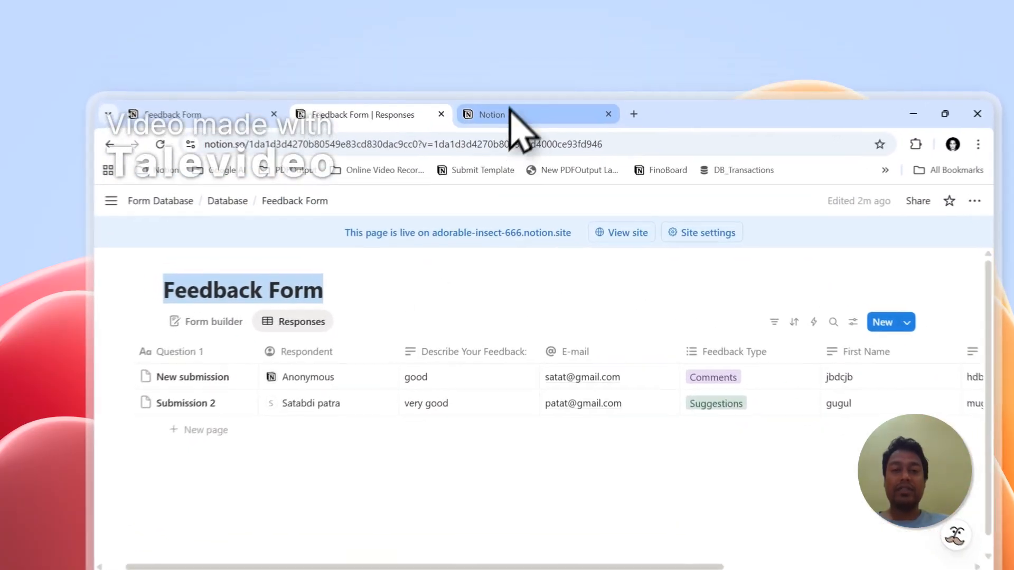
click(475, 78)
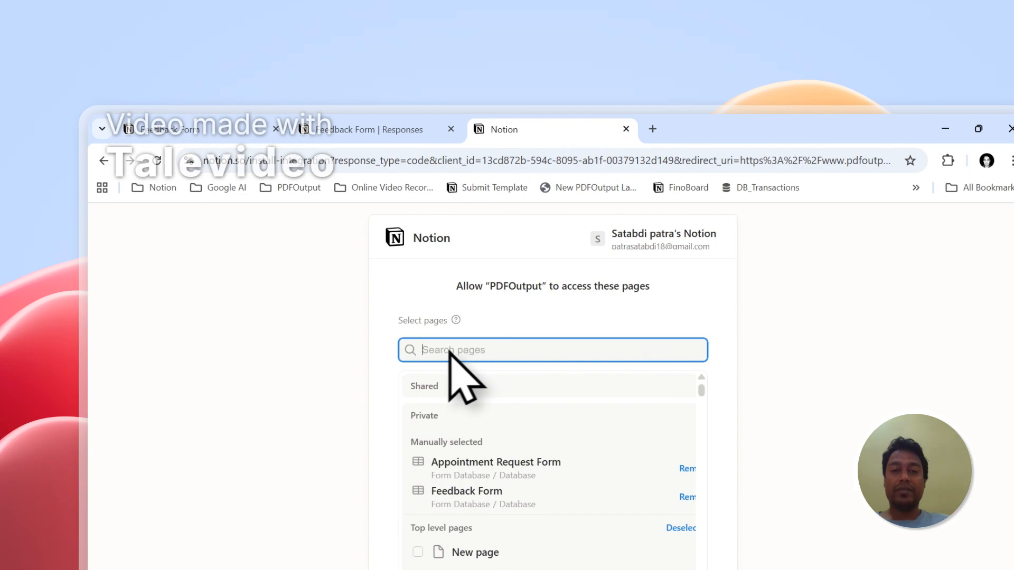
click(407, 138)
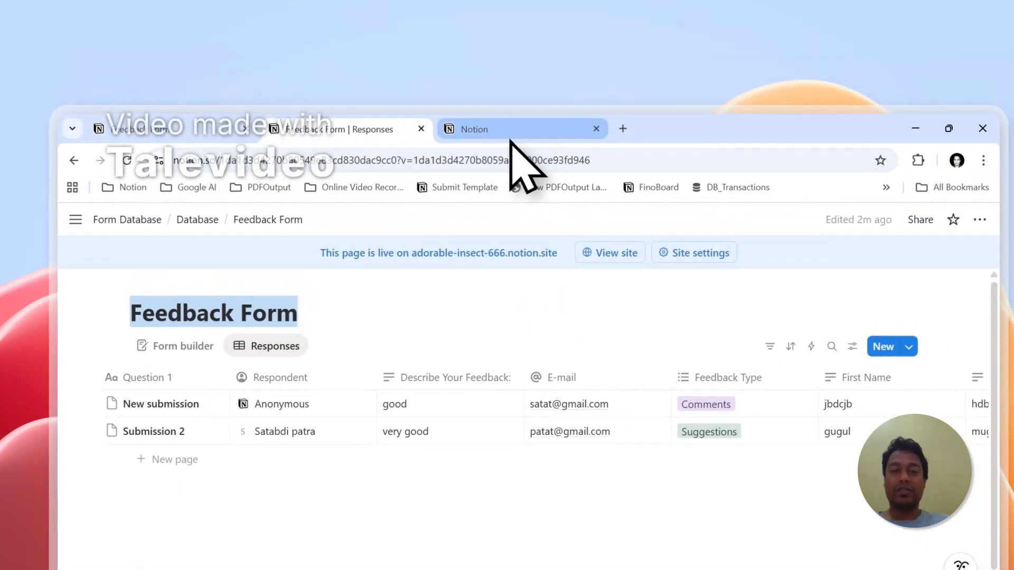
click(510, 139)
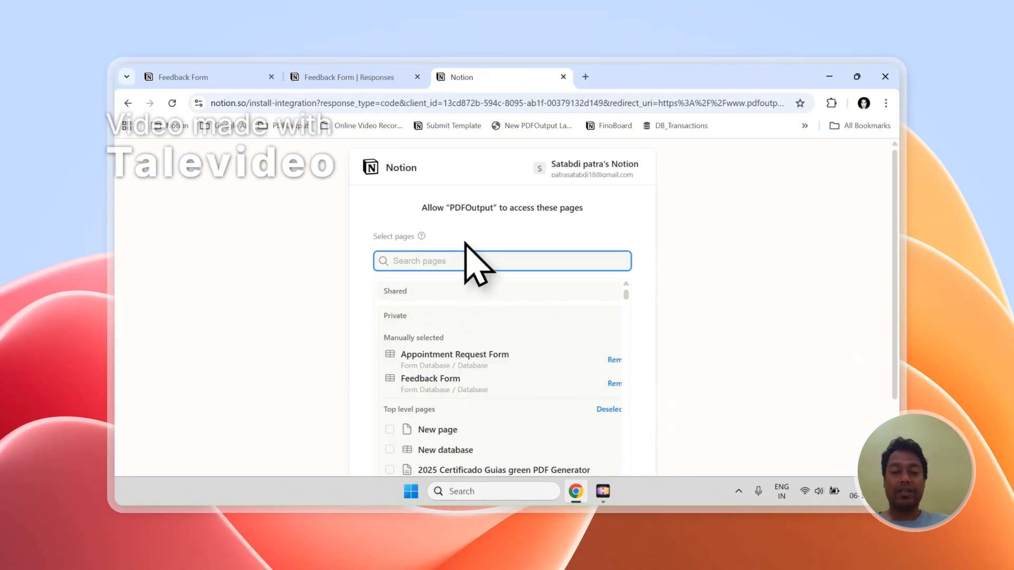
Allow PDFOutput to access the selected Notion pages, and choose Feedback Form as its Notion database after refreshing the available databases
scroll(731, 280, down, 3)
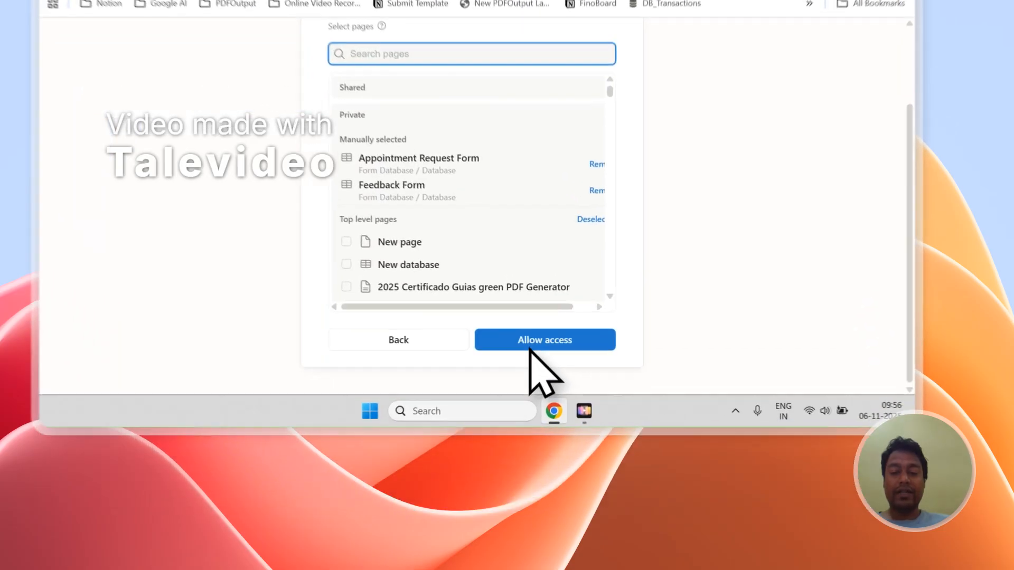
click(556, 428)
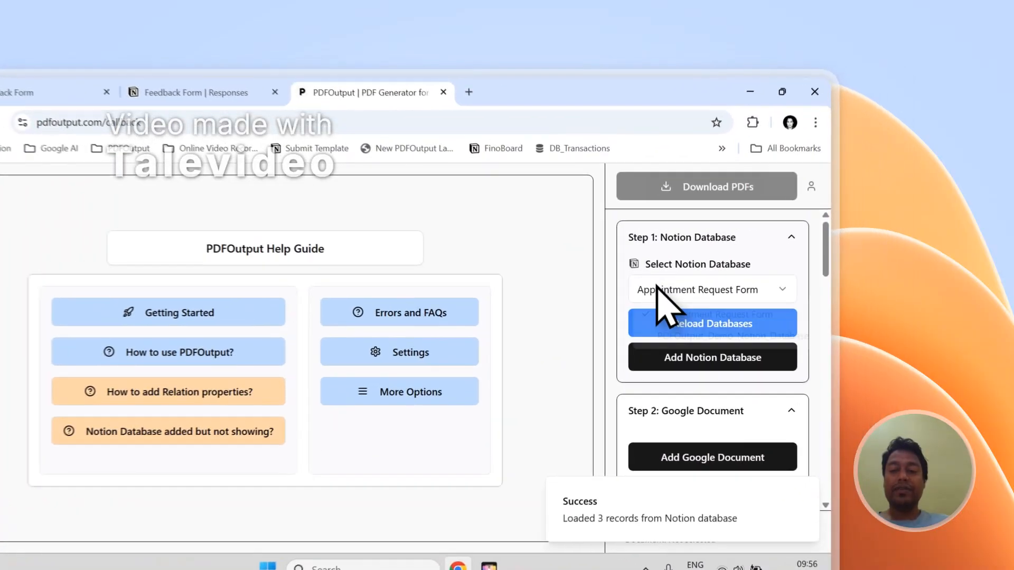
click(765, 248)
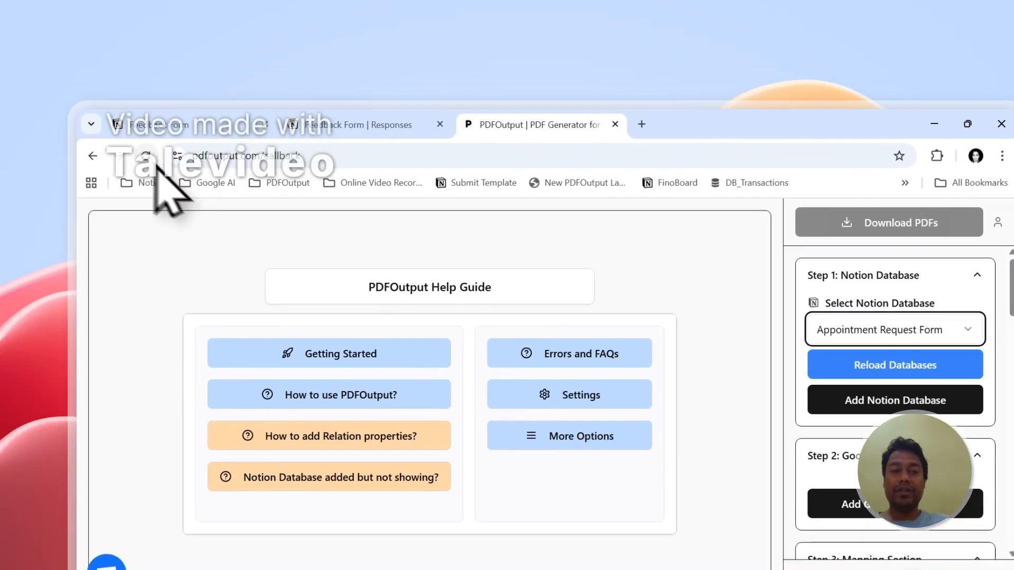
click(169, 160)
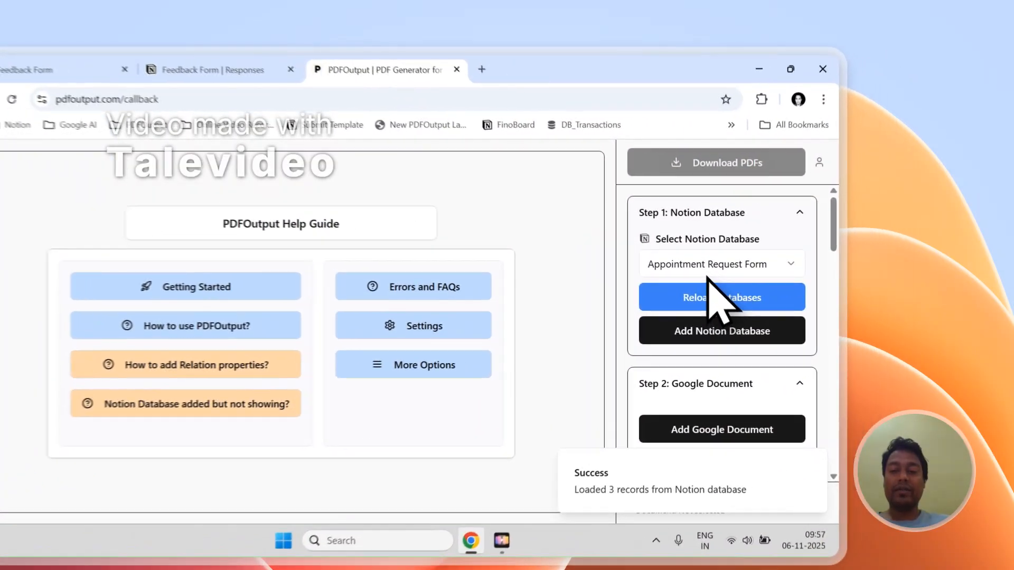
click(792, 248)
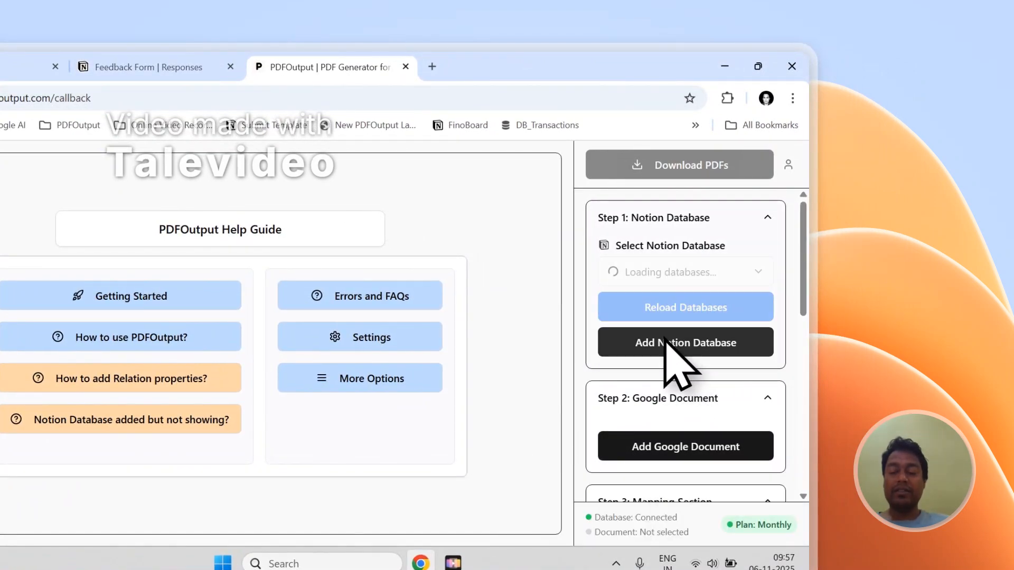
Compare the property names in PDFOutput's mapping section with the columns of the Feedback Form responses database
drag(802, 240, 811, 408)
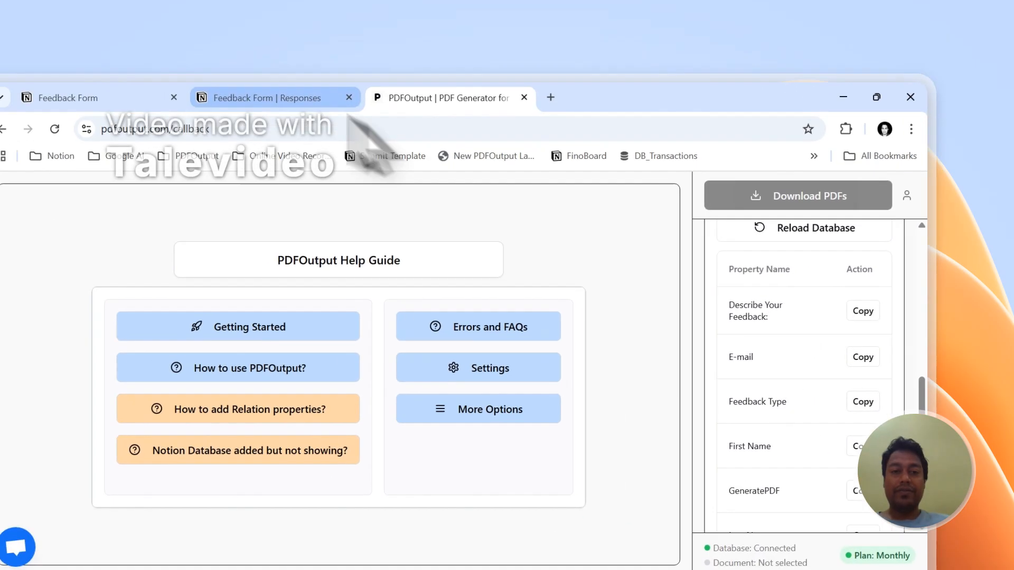
click(148, 67)
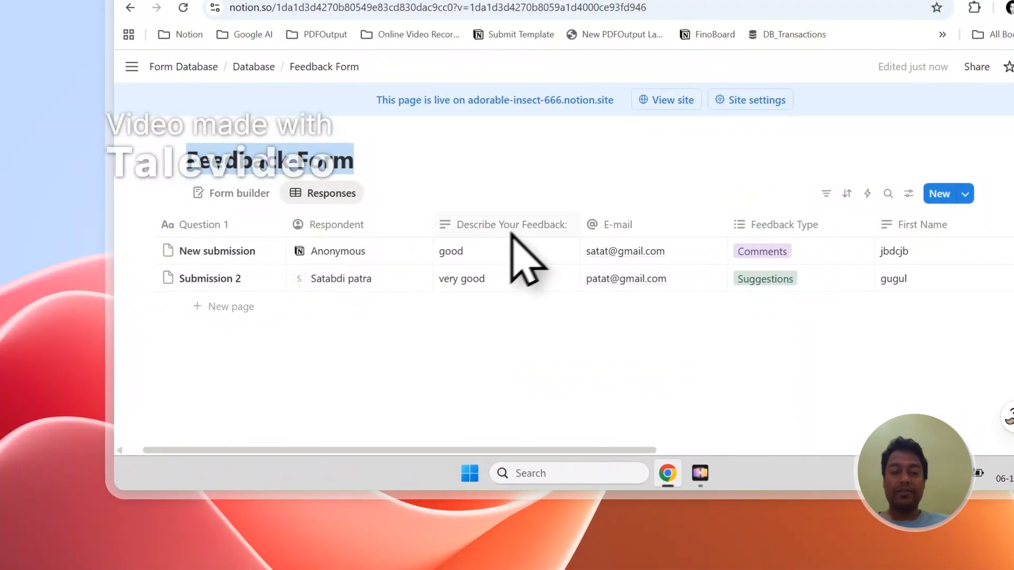
click(537, 95)
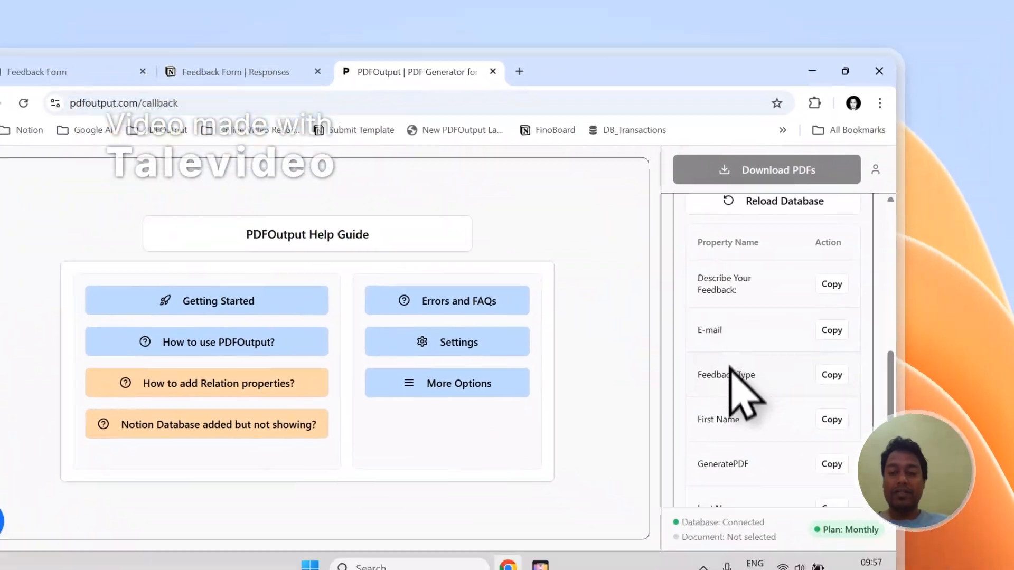
scroll(731, 368, down, 8)
scroll(750, 364, up, 10)
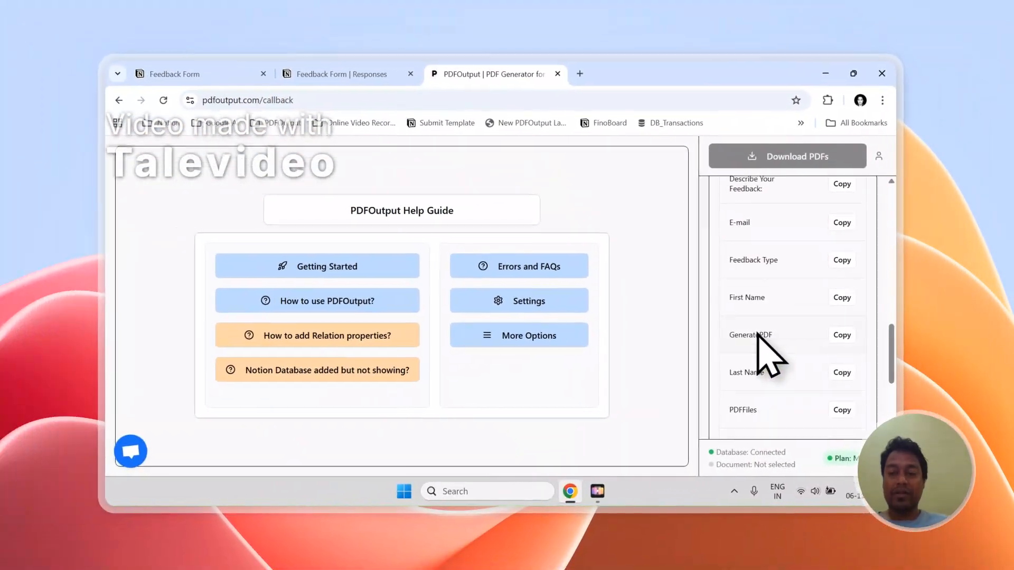
scroll(767, 341, up, 1)
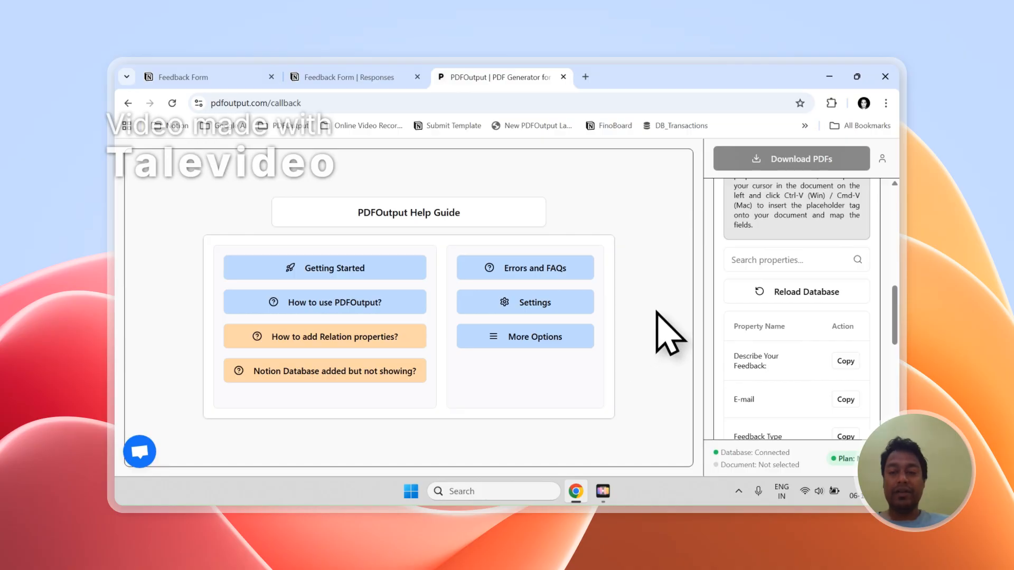
scroll(782, 327, up, 6)
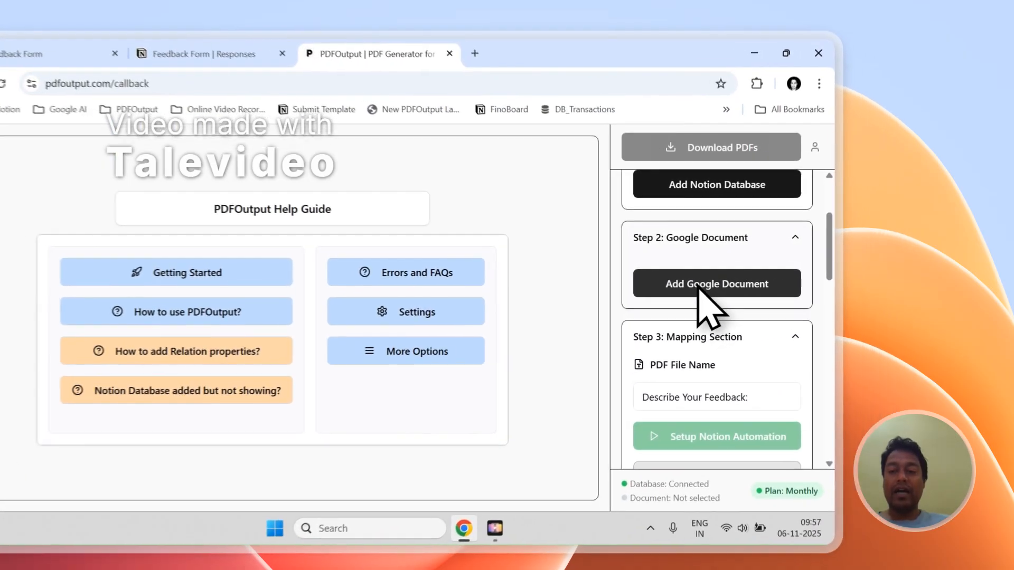
click(801, 279)
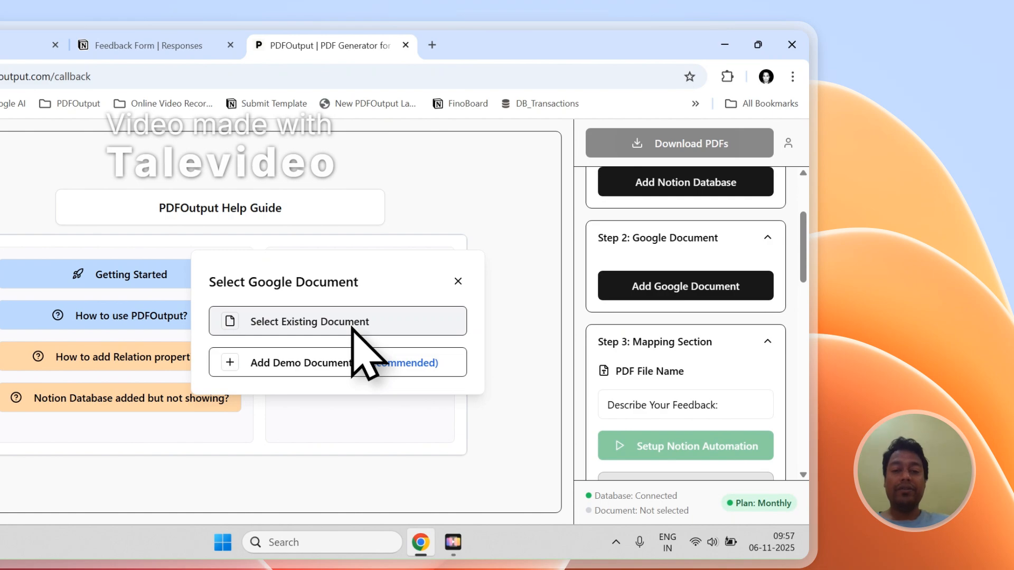
click(352, 328)
click(352, 328)
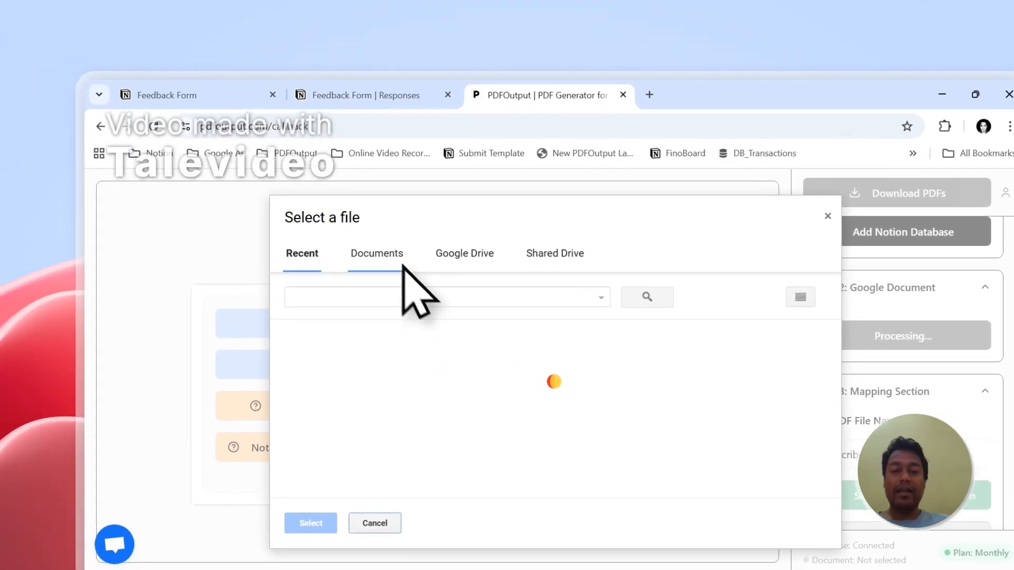
click(402, 264)
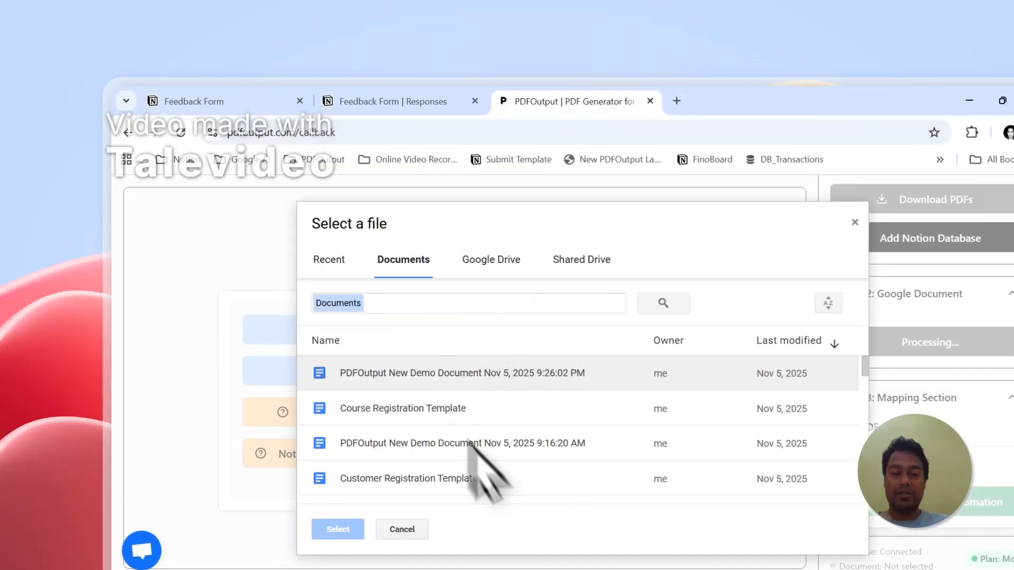
scroll(507, 407, down, 10)
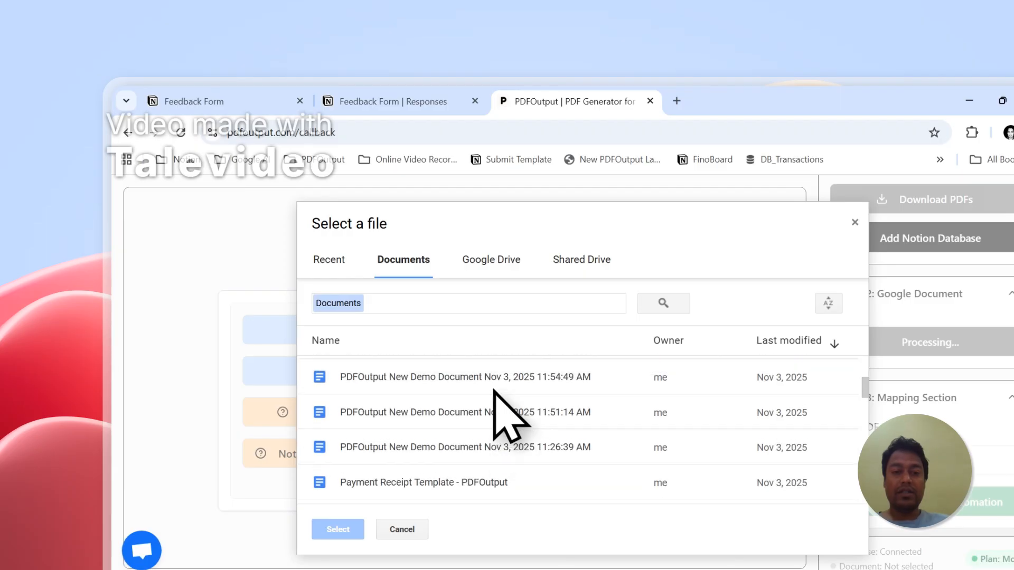
scroll(493, 391, up, 10)
click(407, 304)
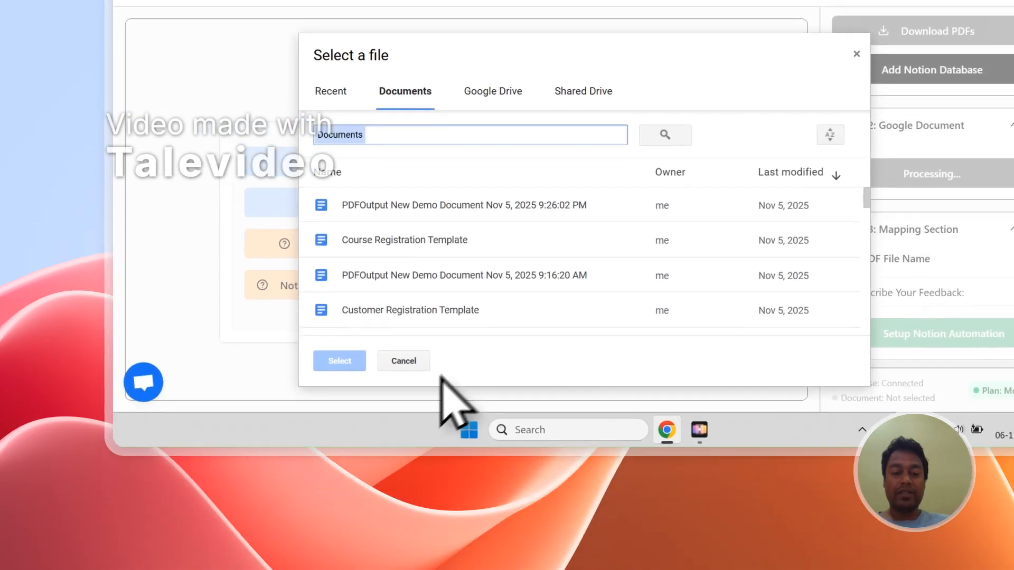
click(412, 530)
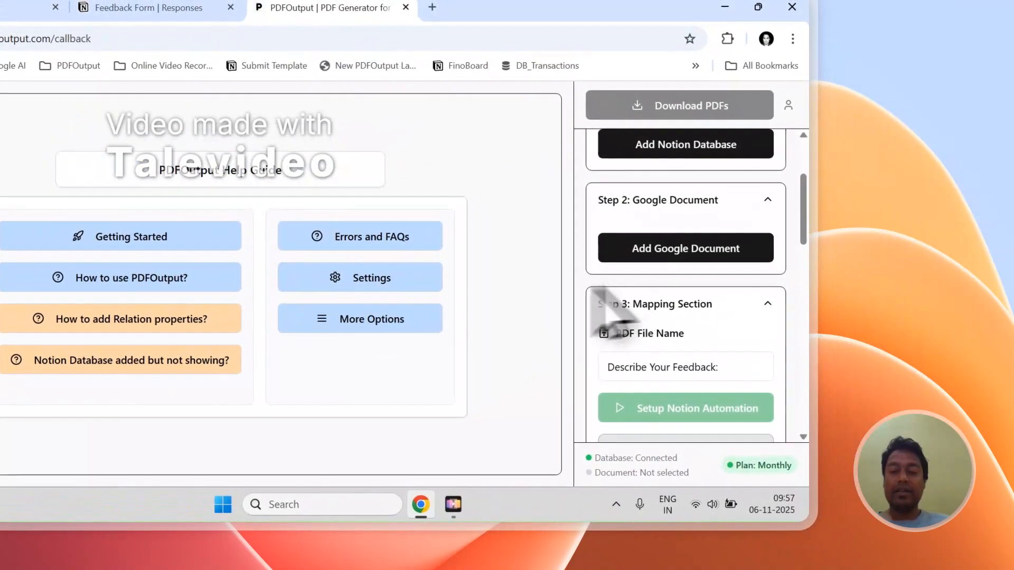
Add the recommended demo document as the Google document and rename it Feedback Form Template
click(668, 255)
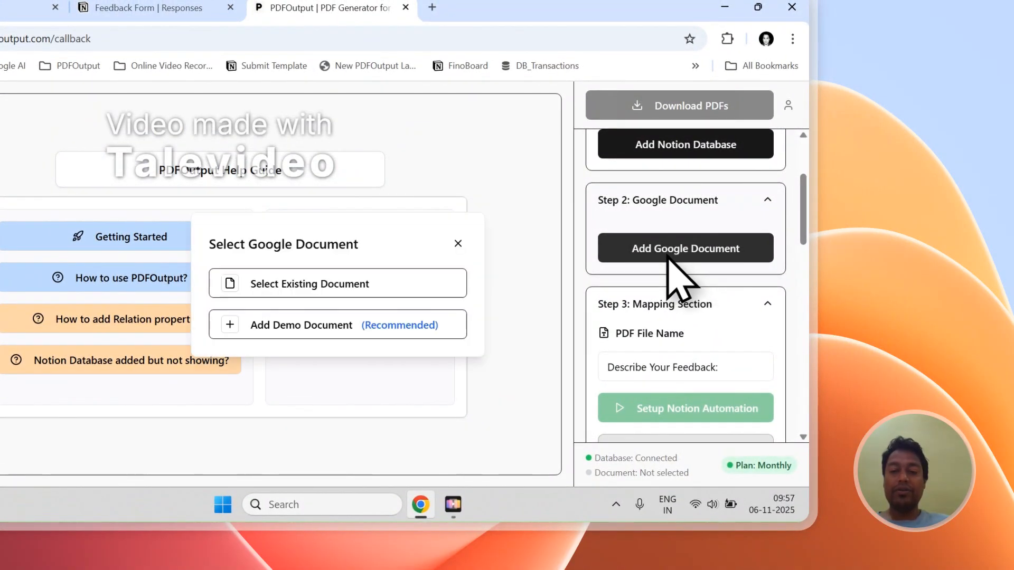
click(325, 332)
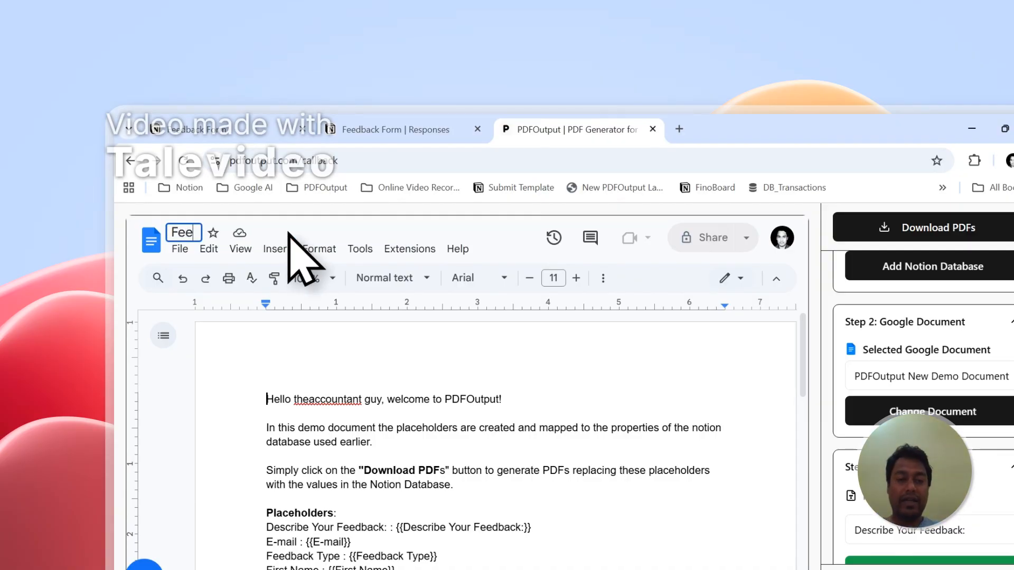
text(Feedback Form Template)
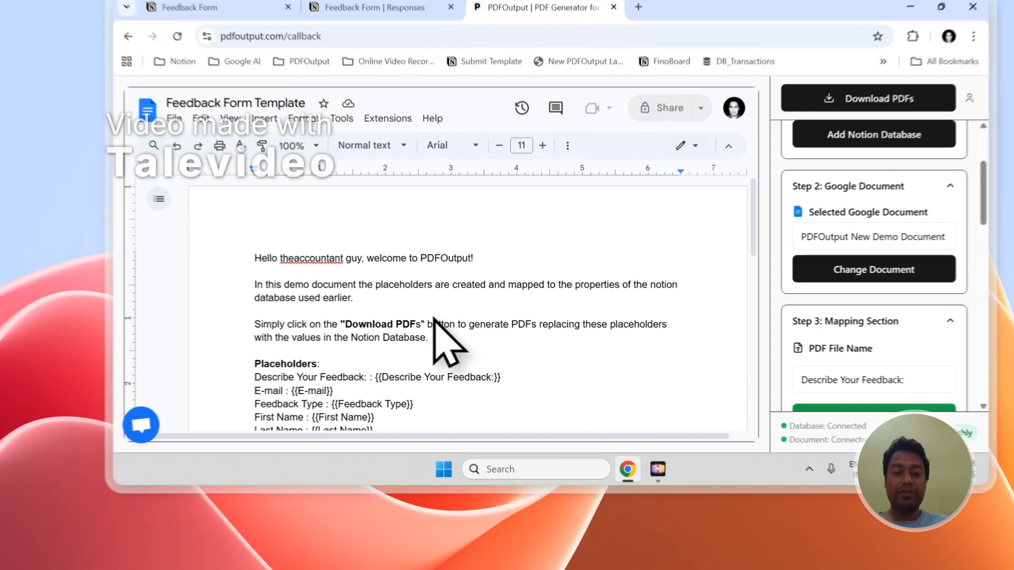
Delete the welcome and instruction paragraphs and the "Placeholders:" heading from the template, keeping only the field lines
click(397, 352)
scroll(393, 341, down, 1)
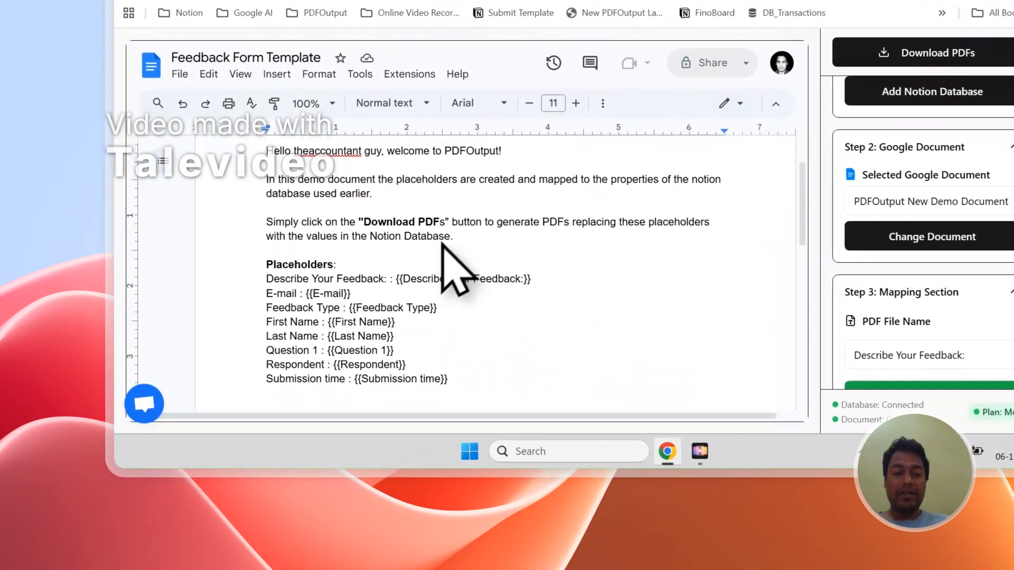
click(399, 310)
drag(453, 236, 372, 216)
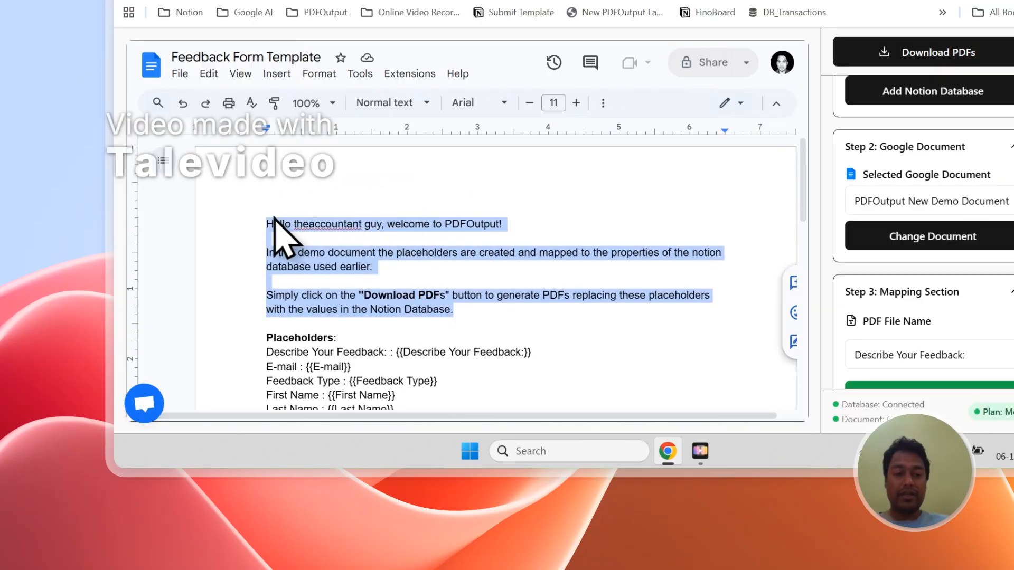
key(Delete)
key(Delete)
key(Delete)
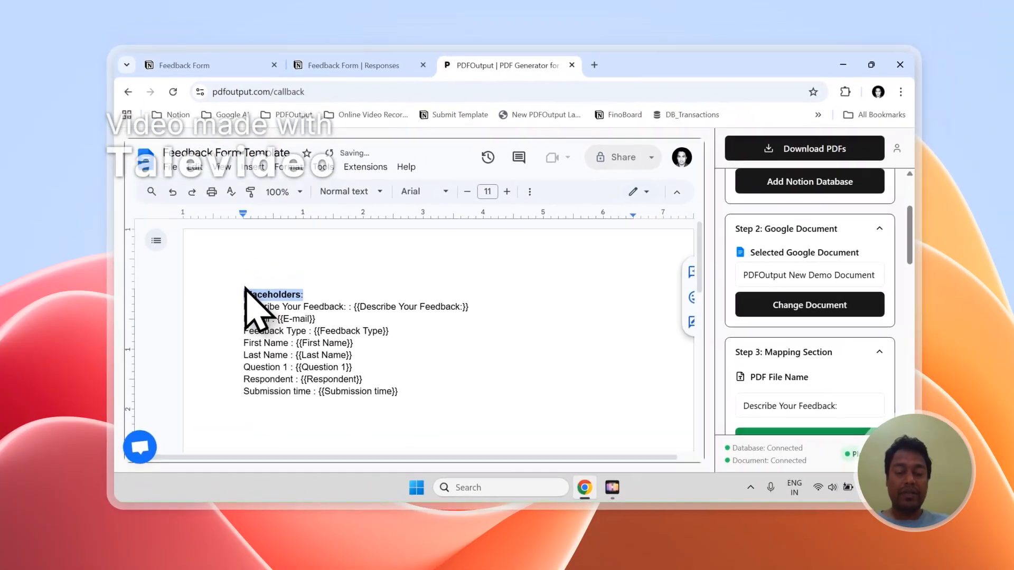
key(Delete)
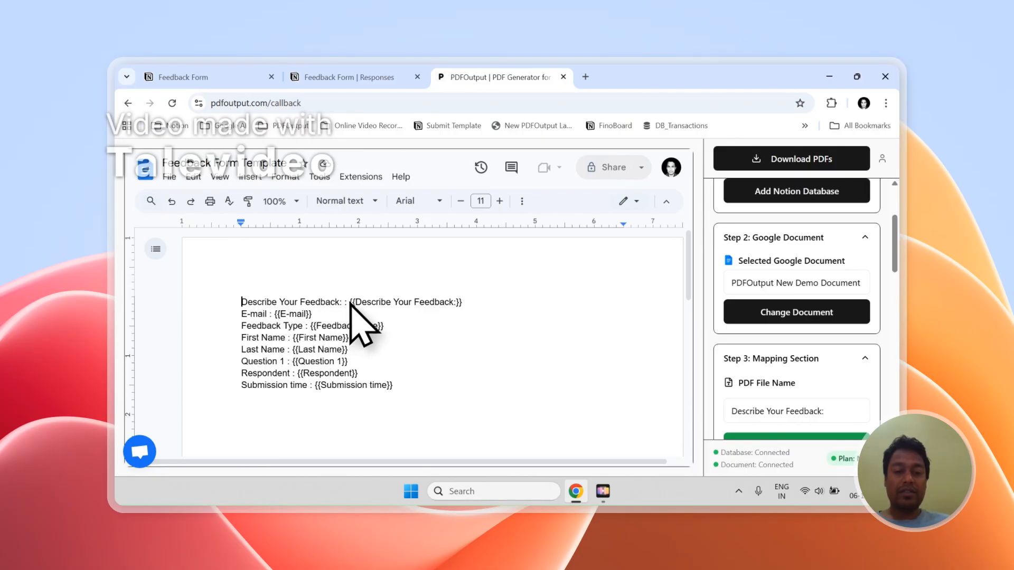
Check the template's placeholders, such as {{Describe Your Feedback:}} and {{E-mail}}, against the matching columns in the Notion responses database
drag(350, 302, 463, 297)
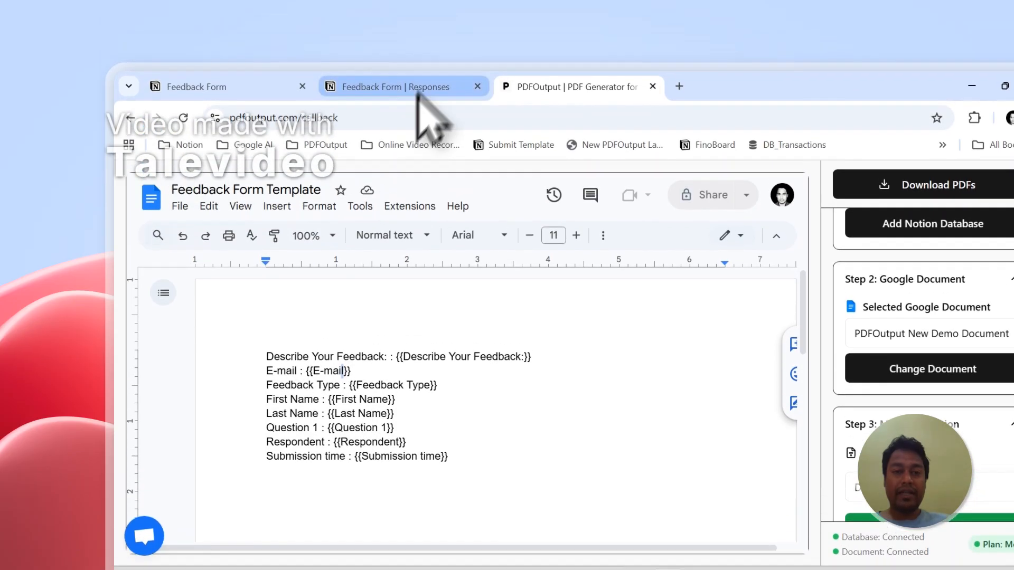
click(428, 17)
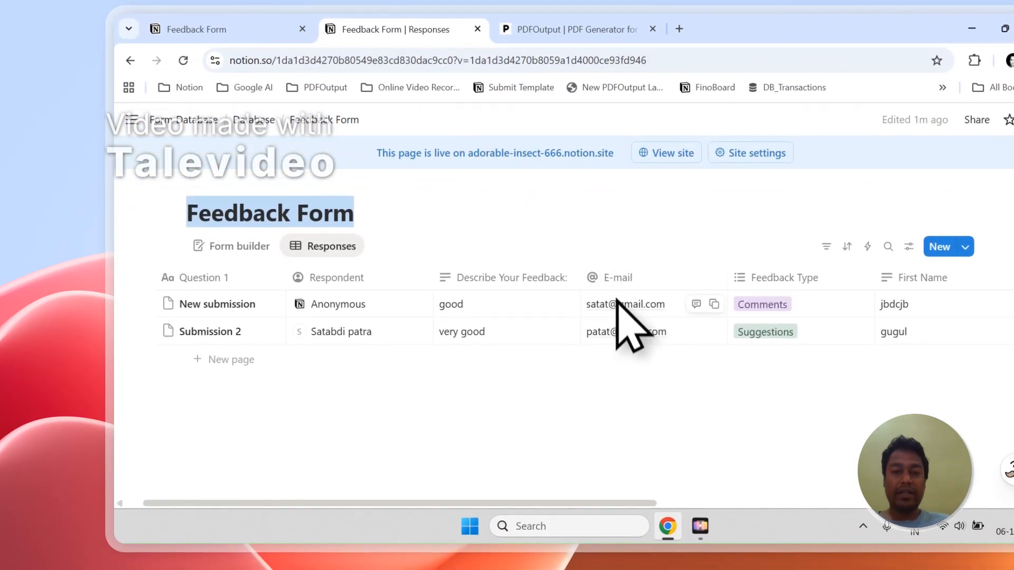
click(568, 29)
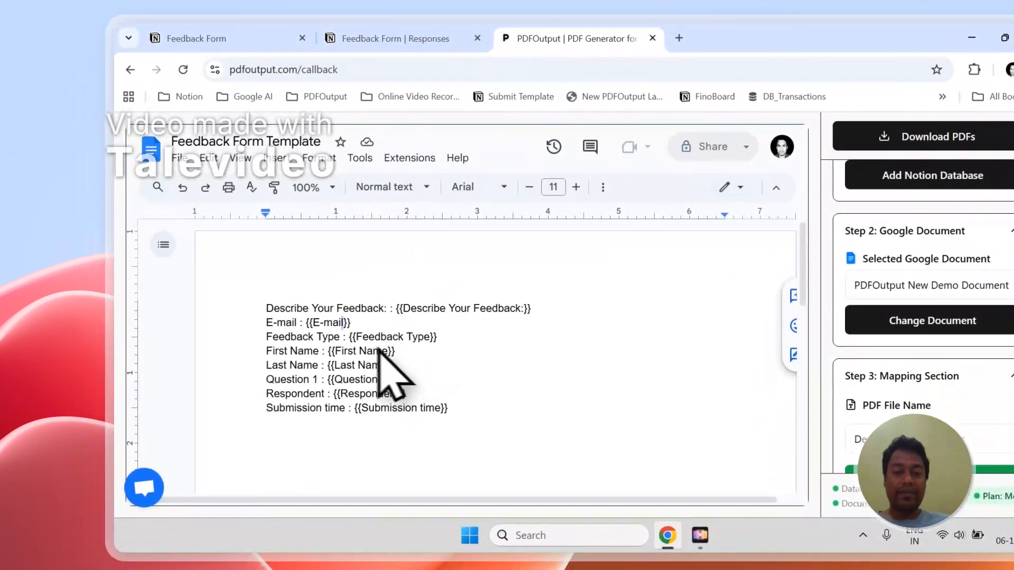
click(388, 38)
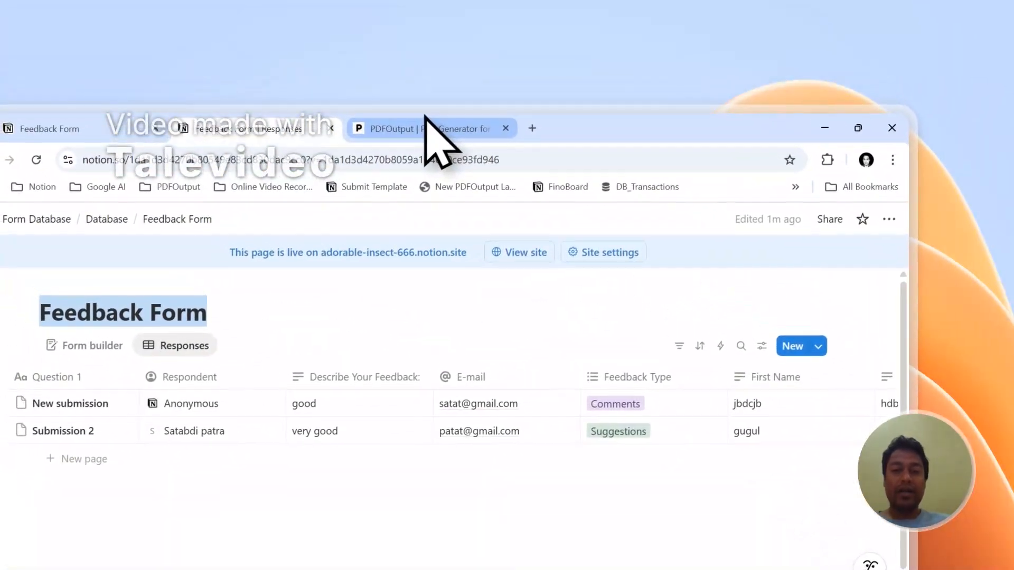
Compare the template's First Name and Feedback Type placeholders with the matching columns in the Notion responses database
click(338, 29)
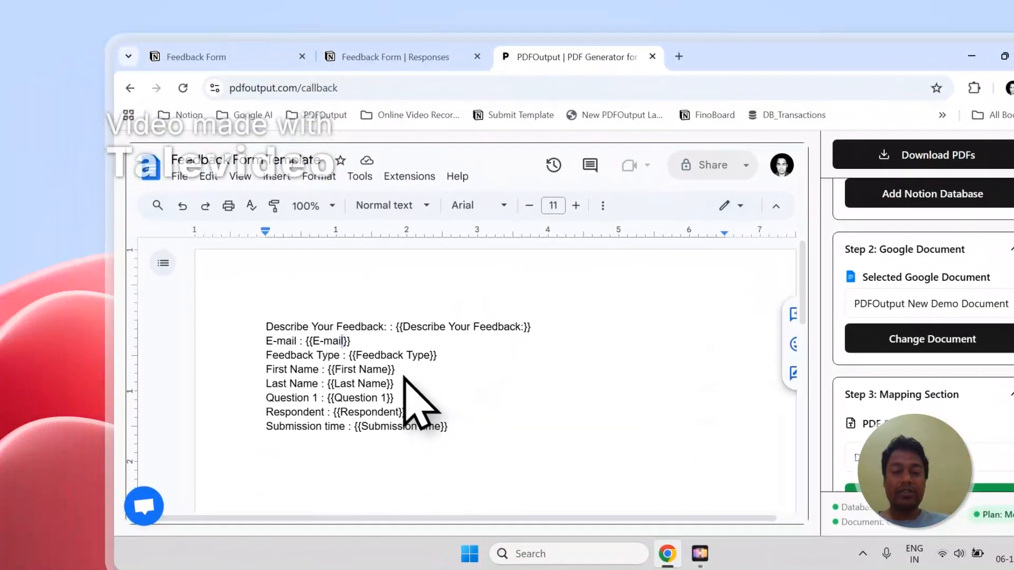
double_click(231, 442)
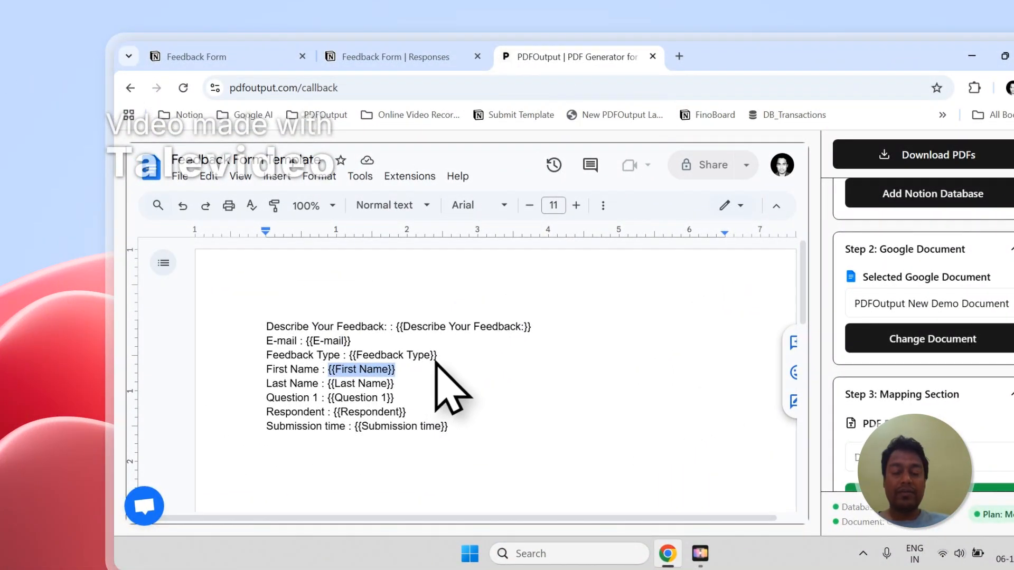
click(396, 57)
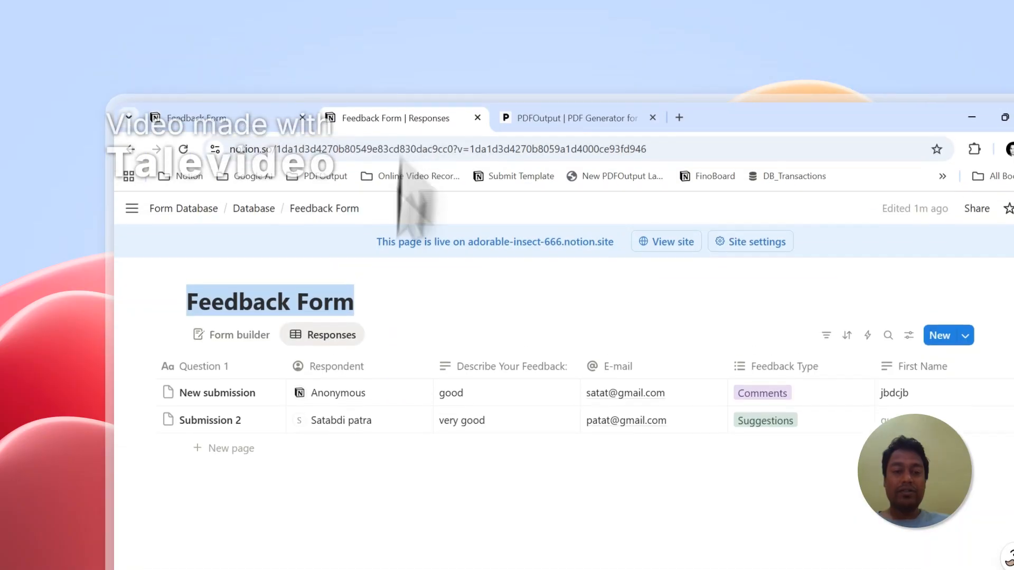
click(570, 58)
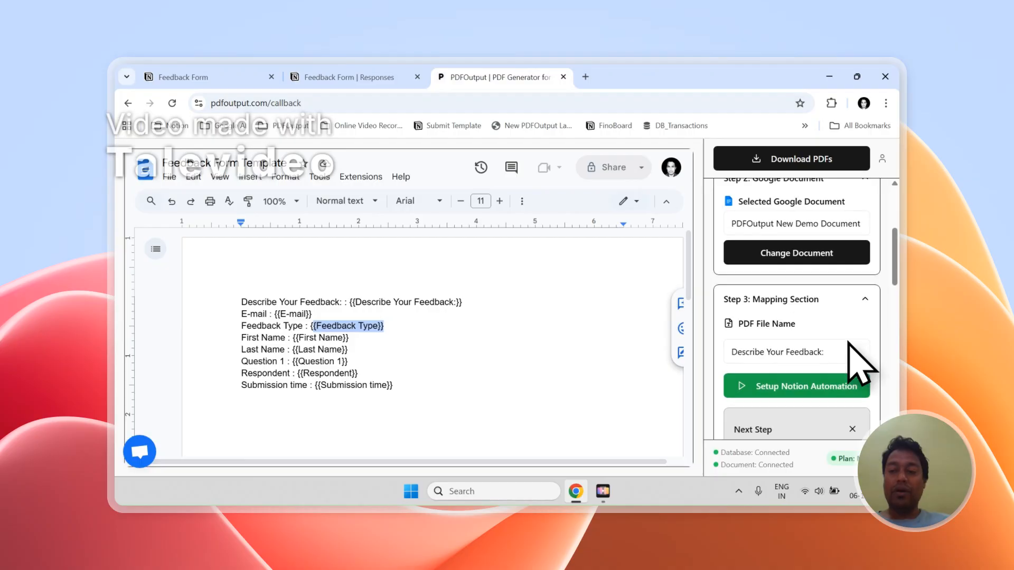
Copy the First Name placeholder from PDFOutput's property list and paste it on a new line below the template's First Name field
scroll(848, 344, down, 3)
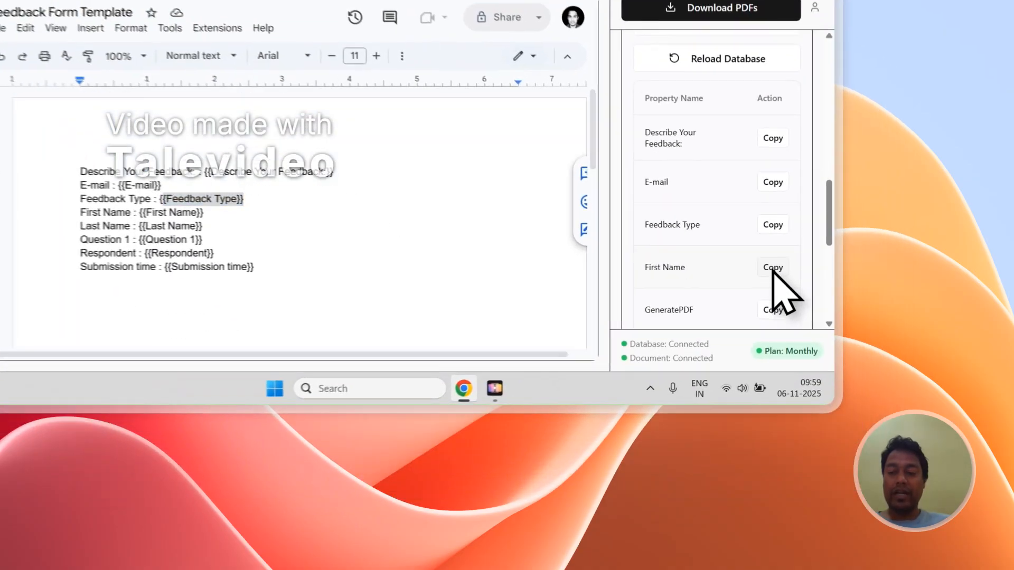
click(843, 386)
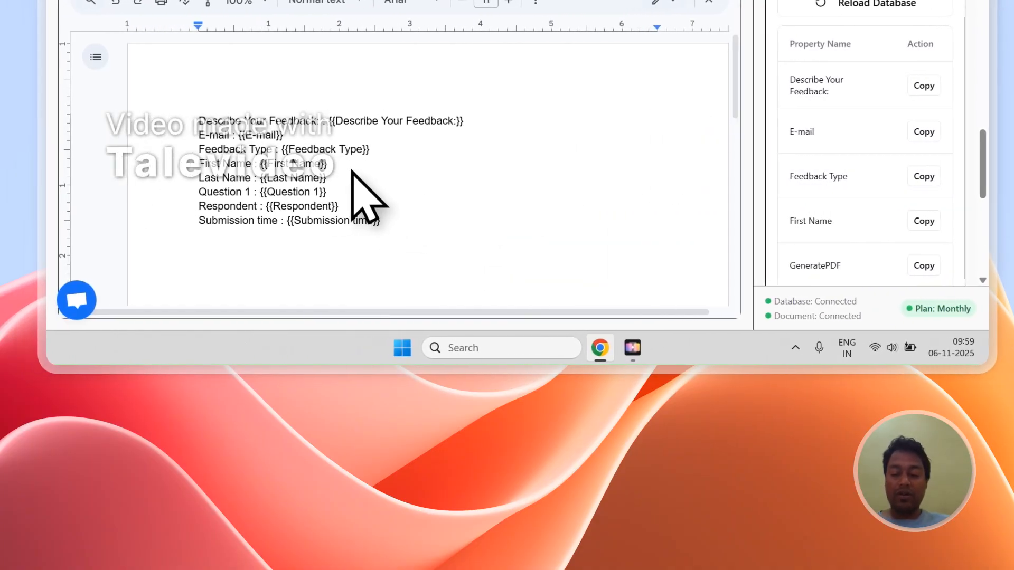
key(Return)
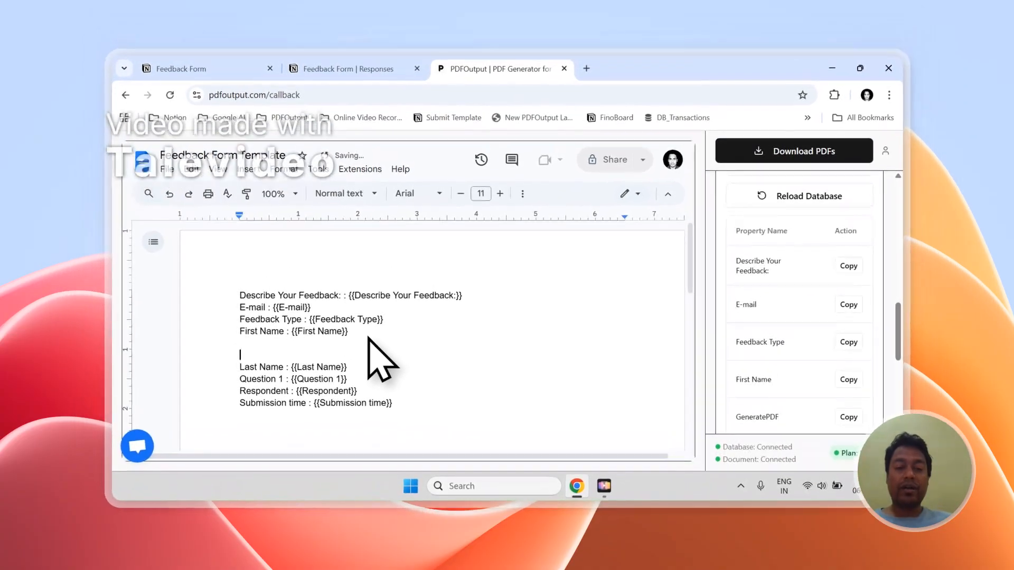
key(ctrl+v)
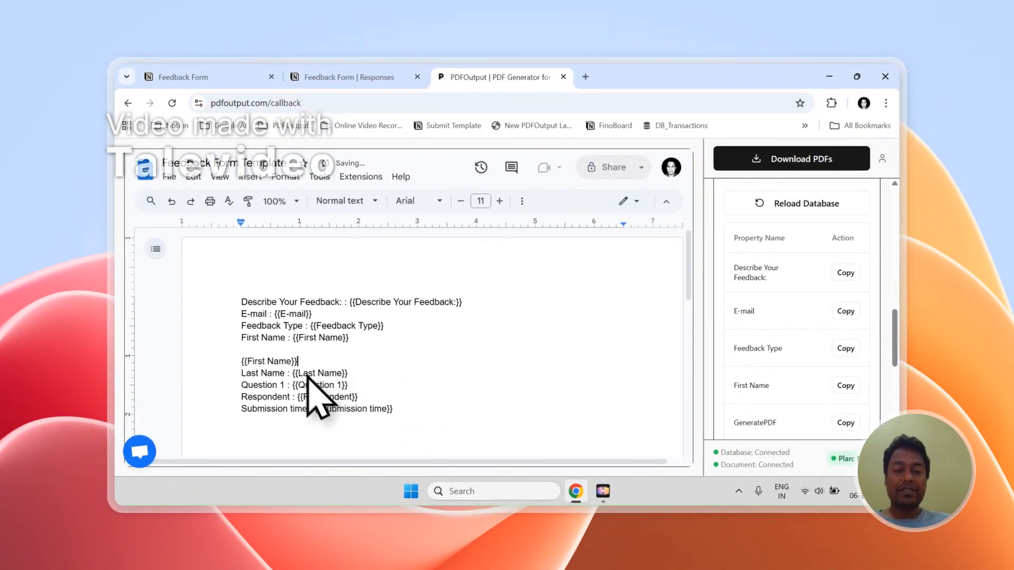
Review the mapping section's Next Step instructions on copying placeholder tags and pasting them into the document
scroll(792, 378, up, 5)
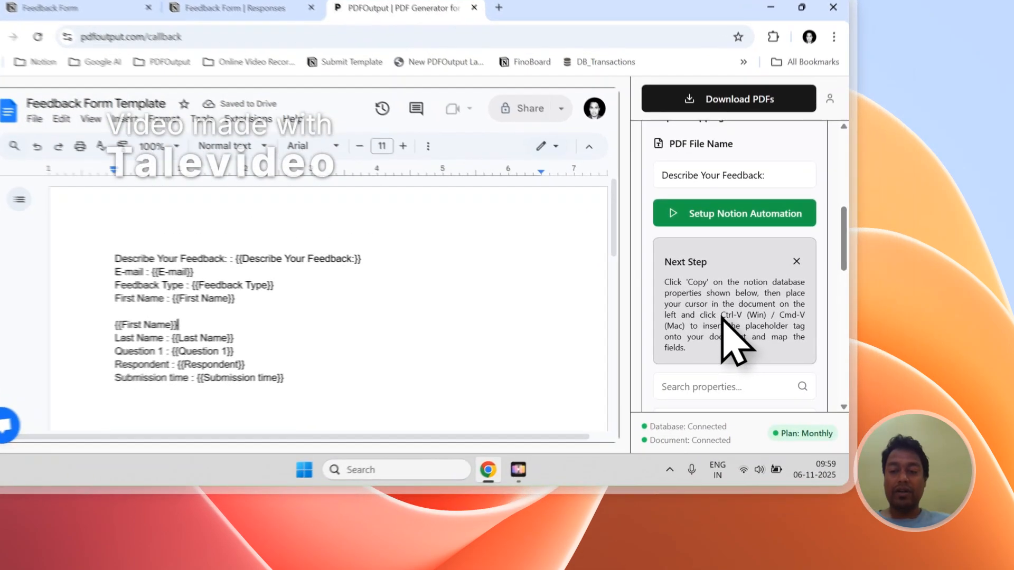
drag(784, 353, 752, 363)
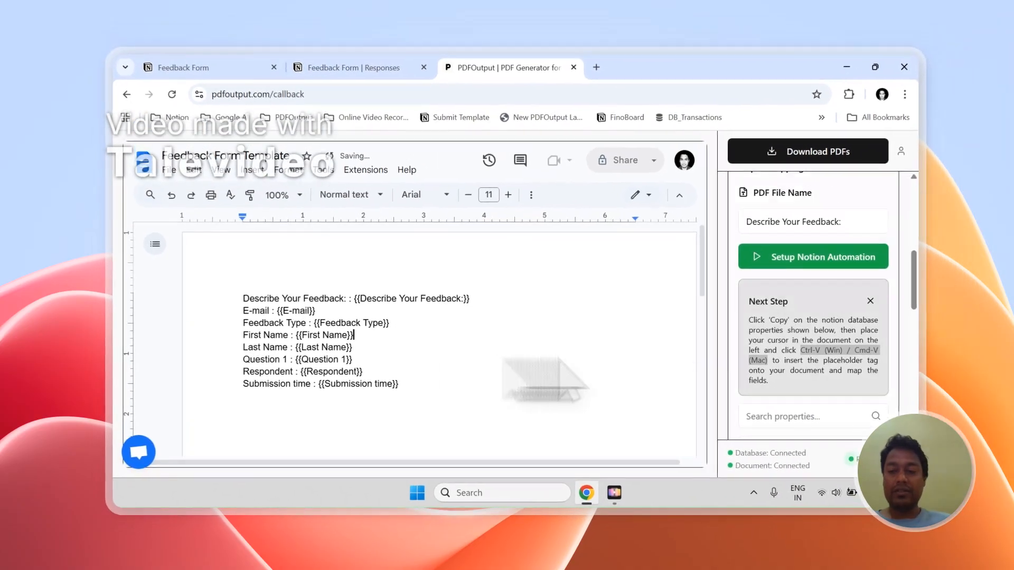
scroll(890, 362, down, 5)
Set the PDF File Name property to First Name and check the First Name column in the Notion responses database
scroll(873, 349, up, 2)
scroll(756, 360, up, 4)
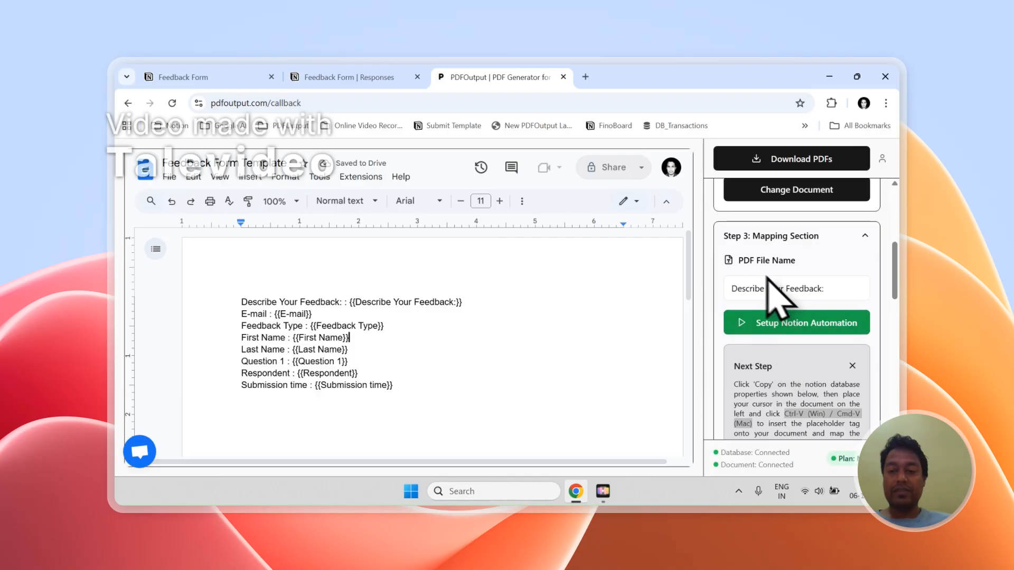
drag(738, 260, 794, 265)
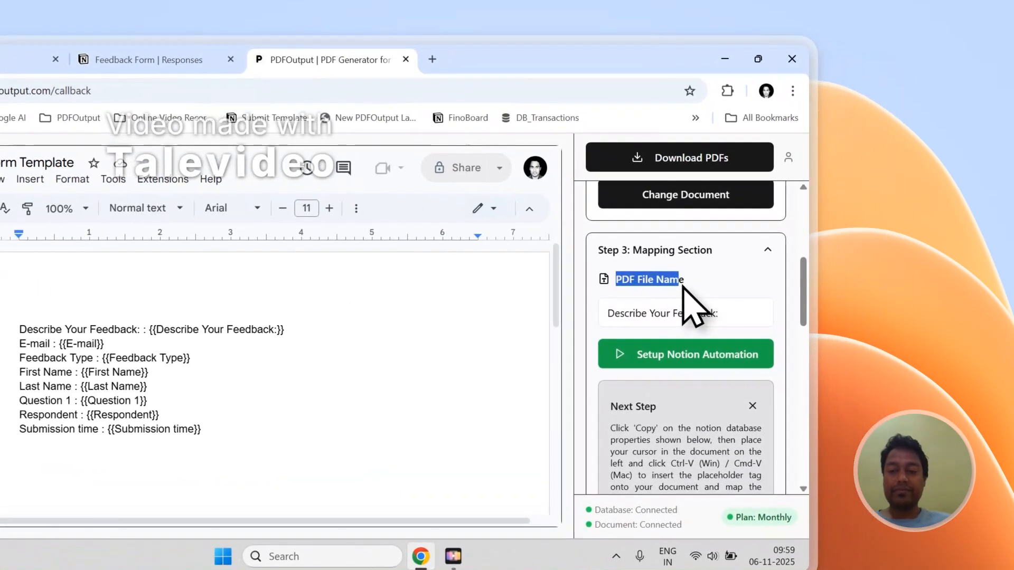
drag(682, 285, 685, 286)
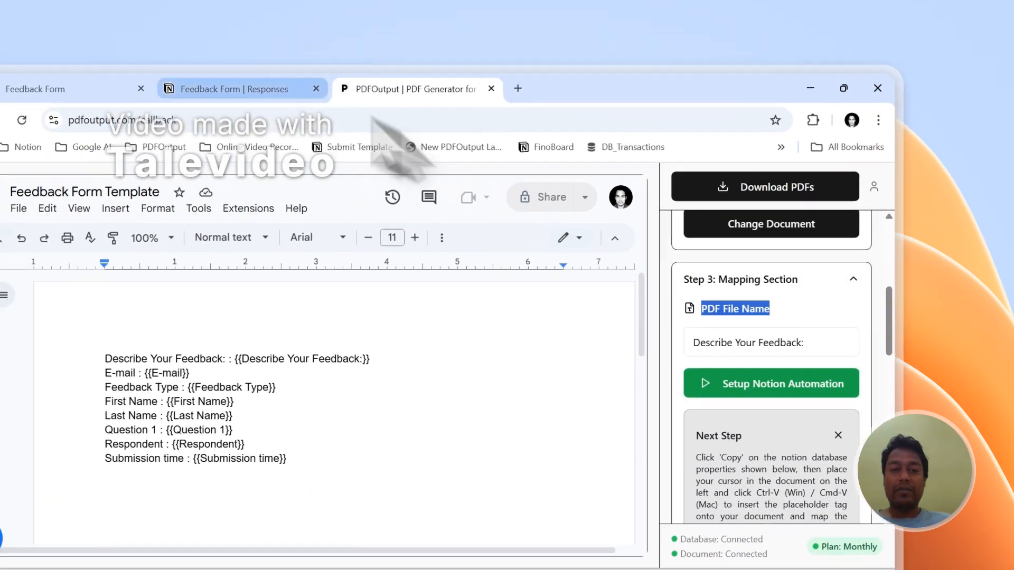
click(148, 59)
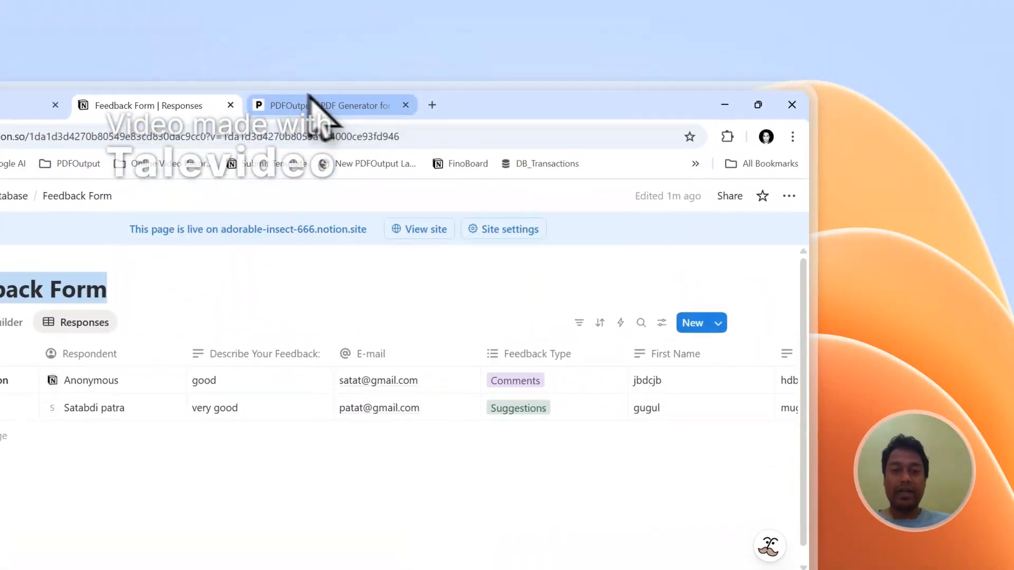
click(318, 15)
click(646, 267)
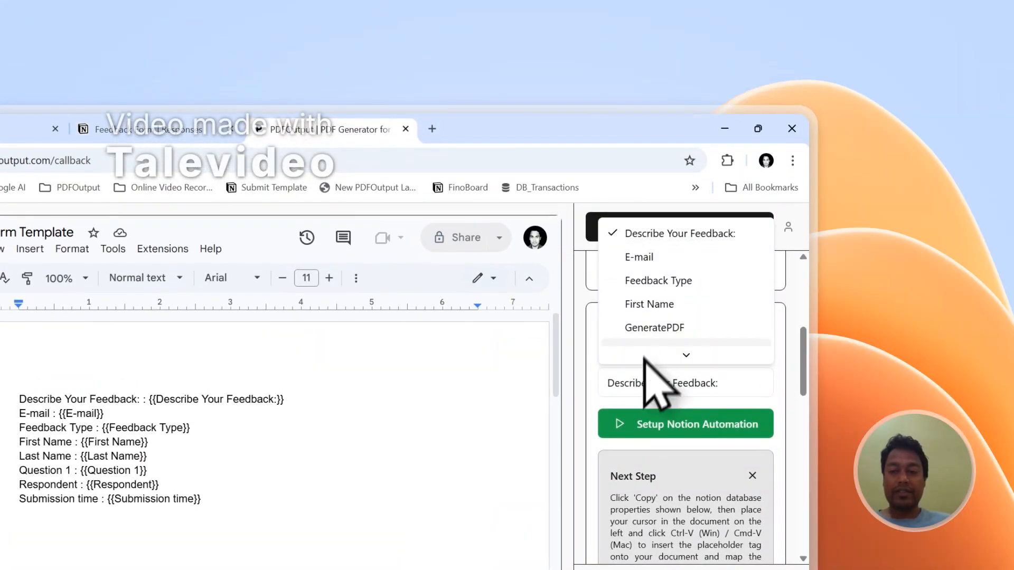
scroll(645, 356, down, 3)
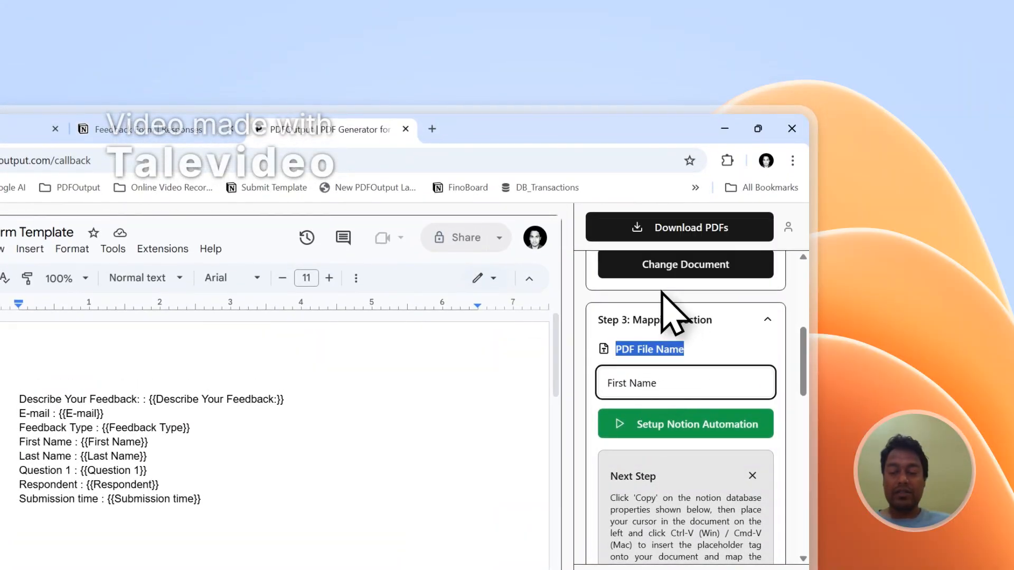
click(208, 133)
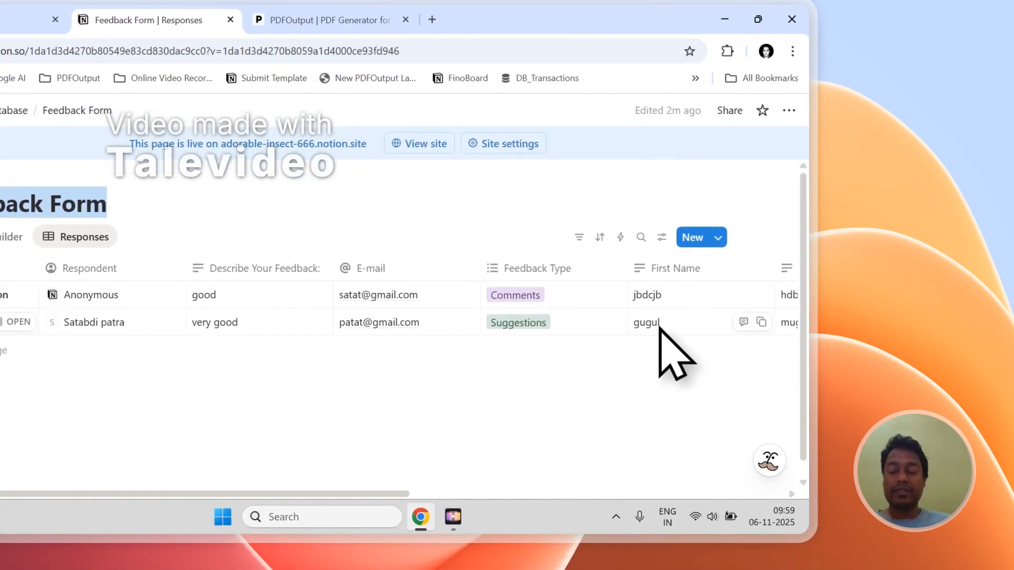
click(322, 19)
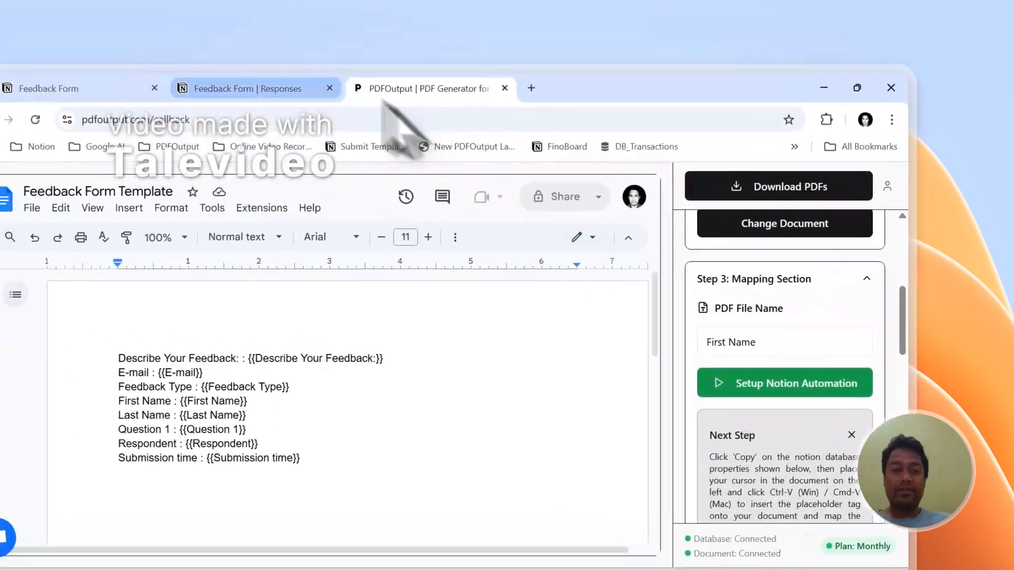
Check the GeneratePDF status of both submissions in the responses database and view the available status options
click(259, 89)
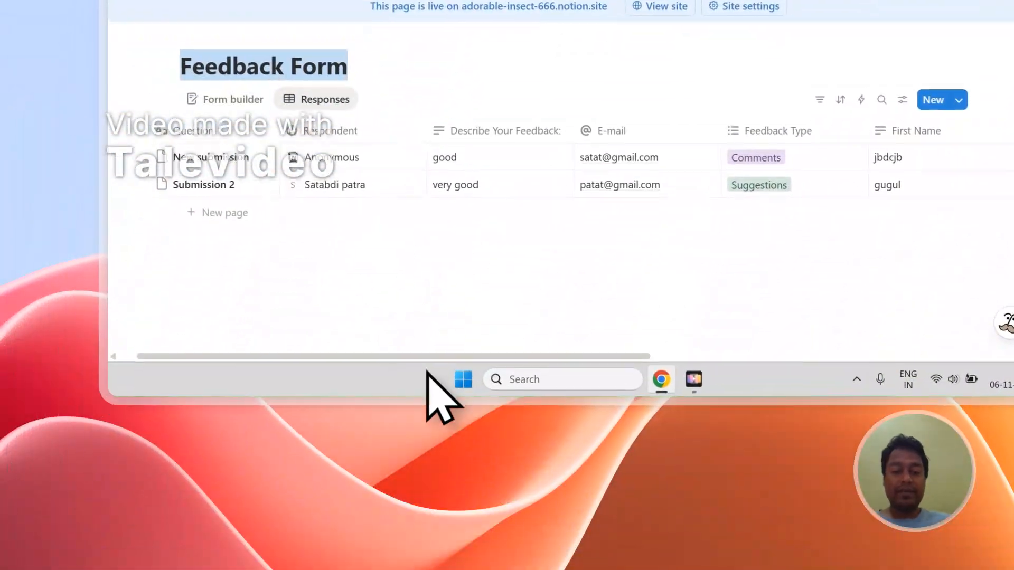
drag(436, 328, 649, 329)
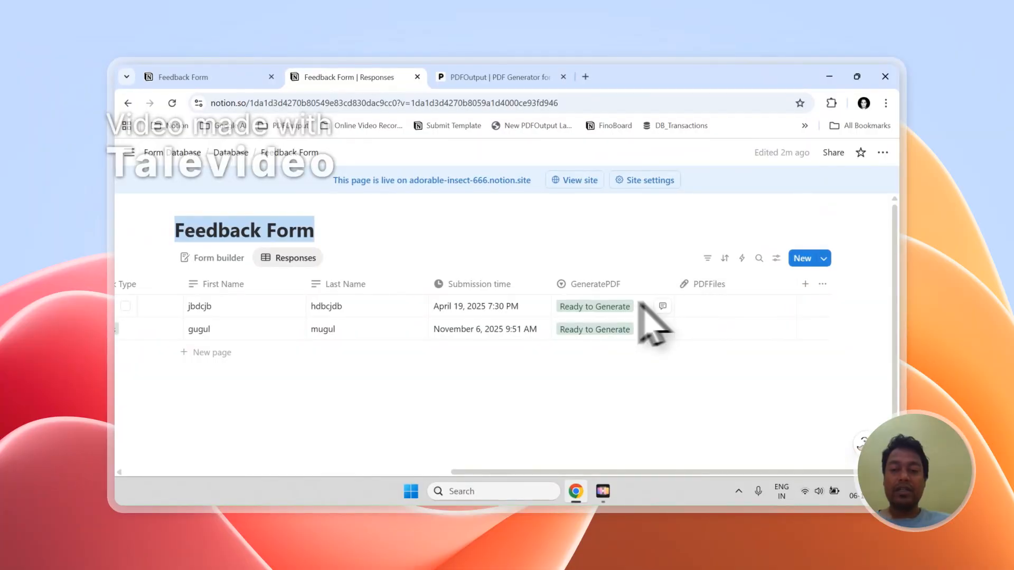
click(623, 306)
click(656, 362)
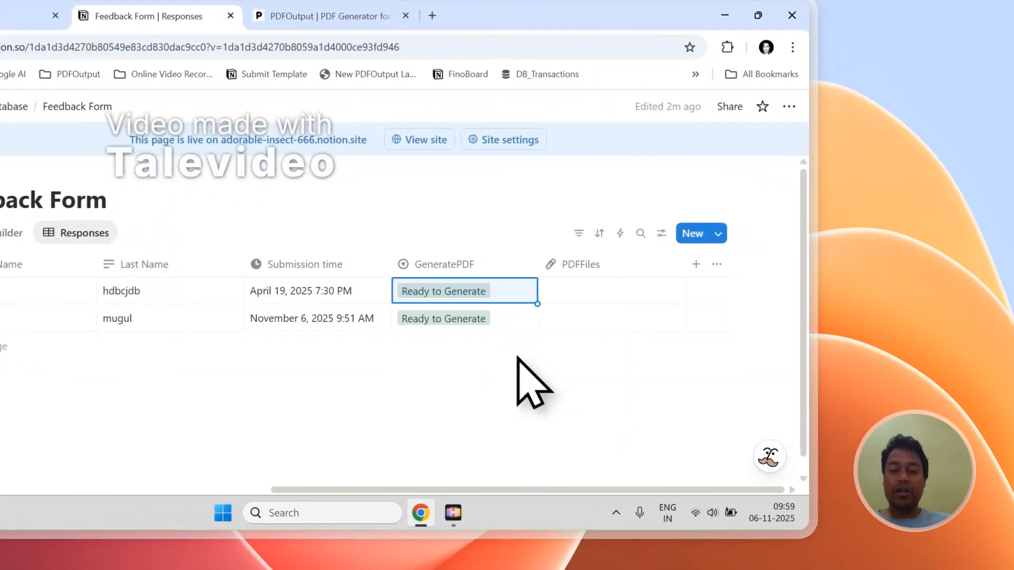
click(467, 316)
click(498, 385)
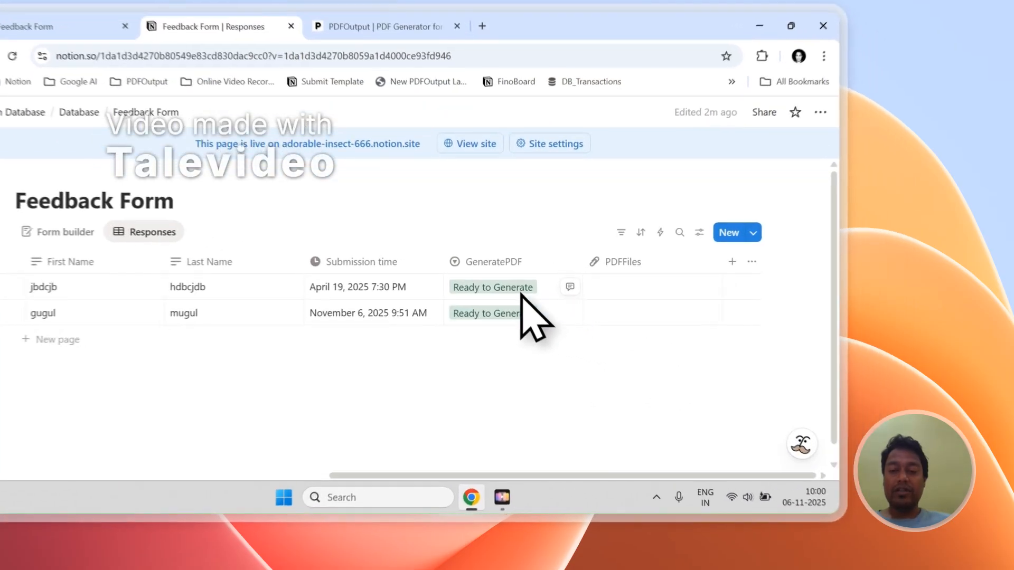
click(624, 306)
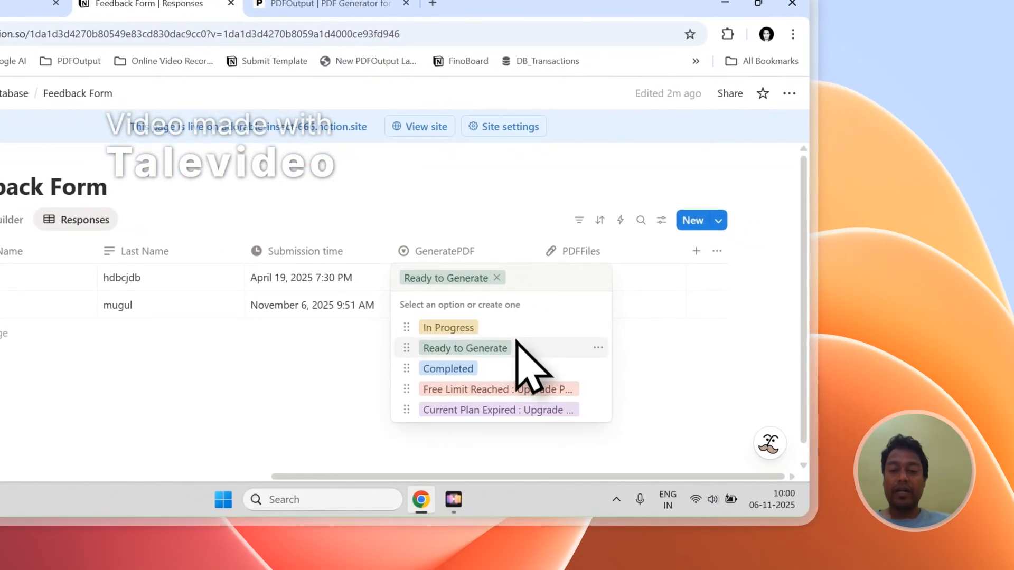
click(655, 361)
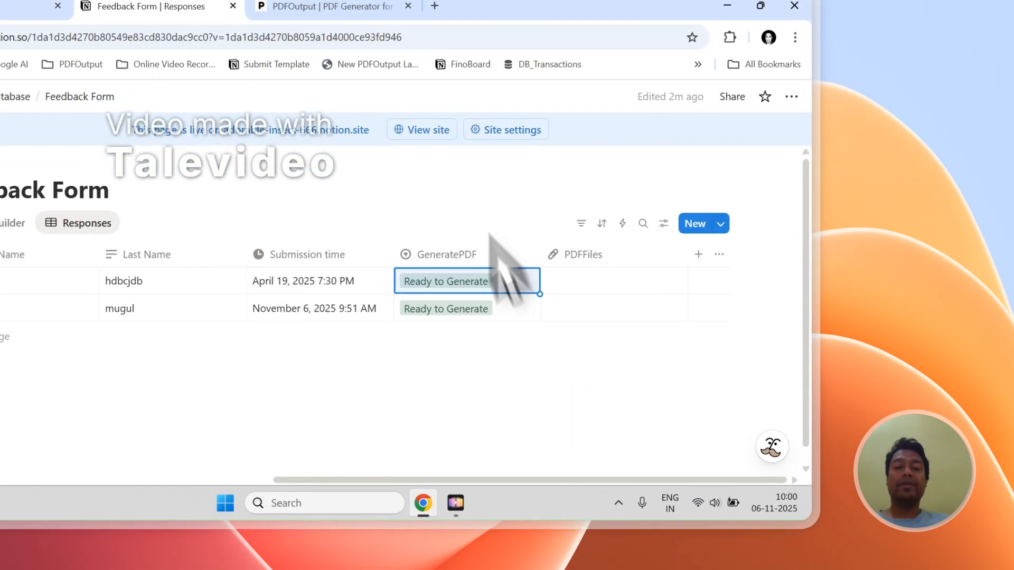
Generate and download the PDFs from PDFOutput and check the GeneratePDF and PDFFiles columns in the responses database
click(322, 4)
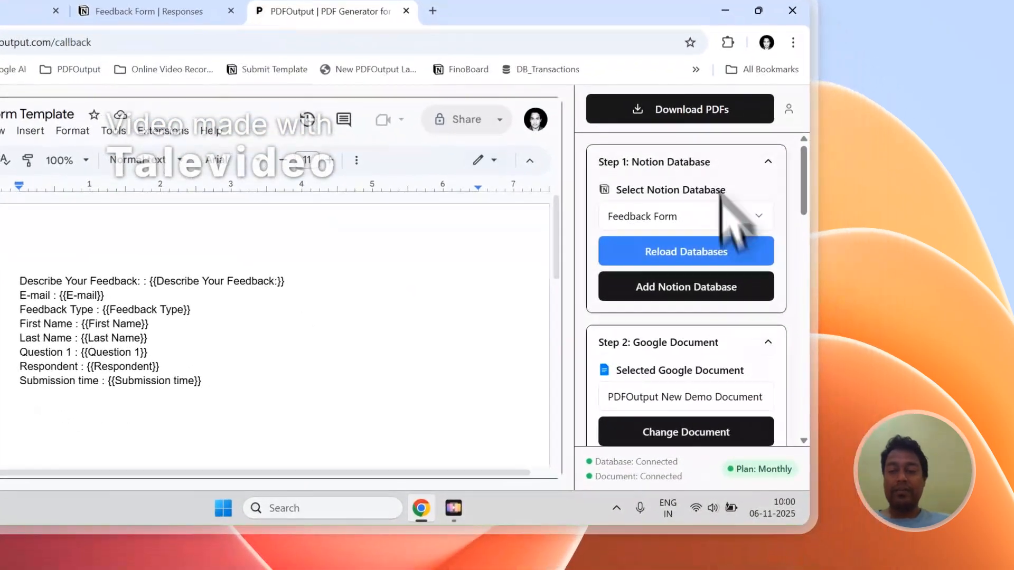
click(710, 121)
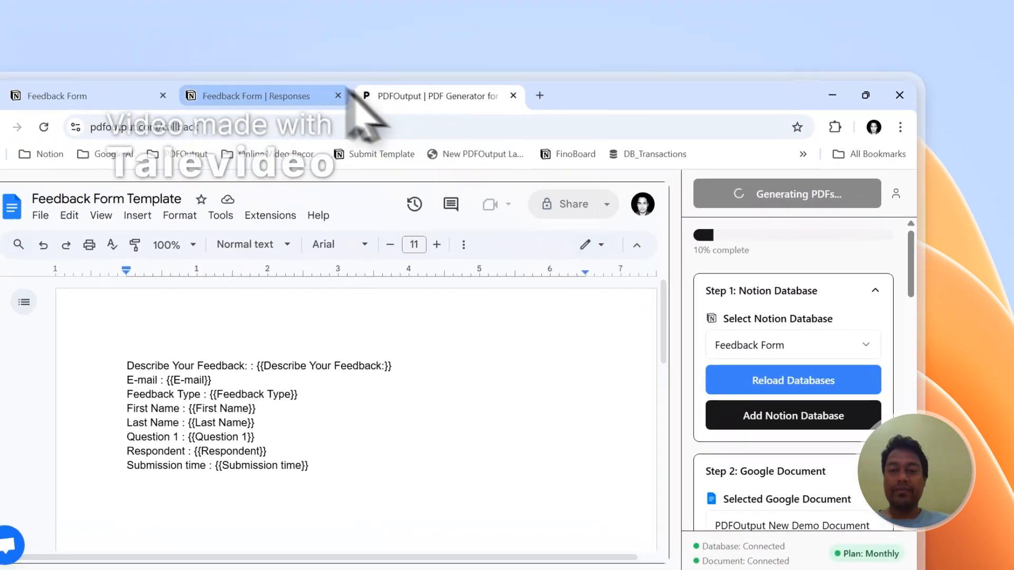
click(214, 12)
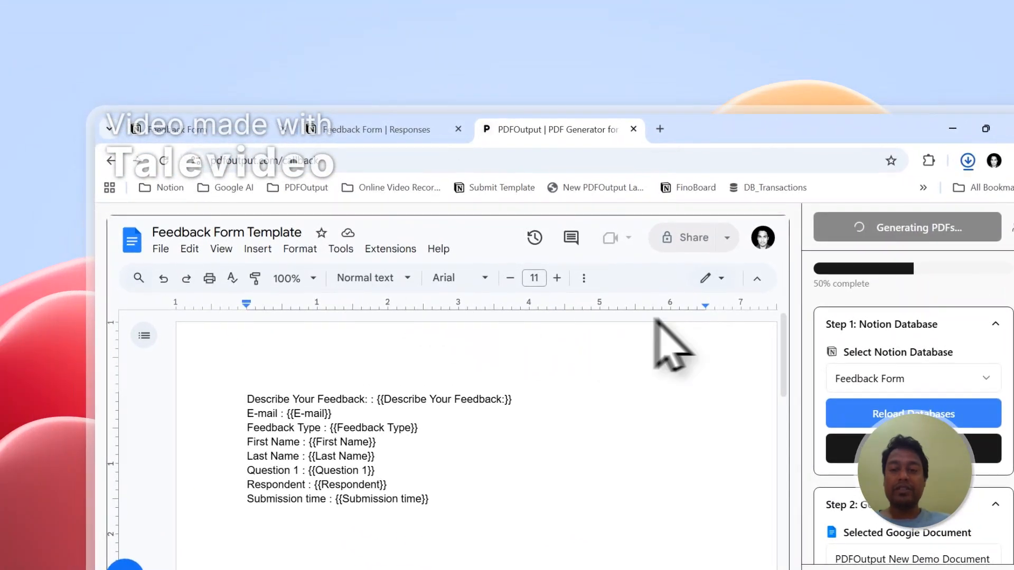
click(428, 129)
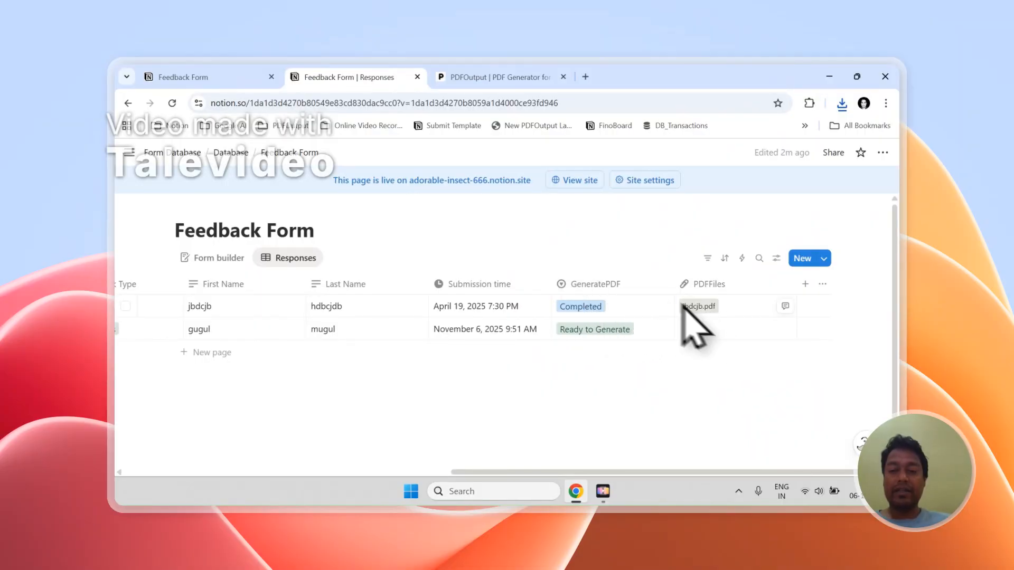
Open the generated PDF attached to the first submission and examine its filled-in fields, including the feedback text
click(696, 307)
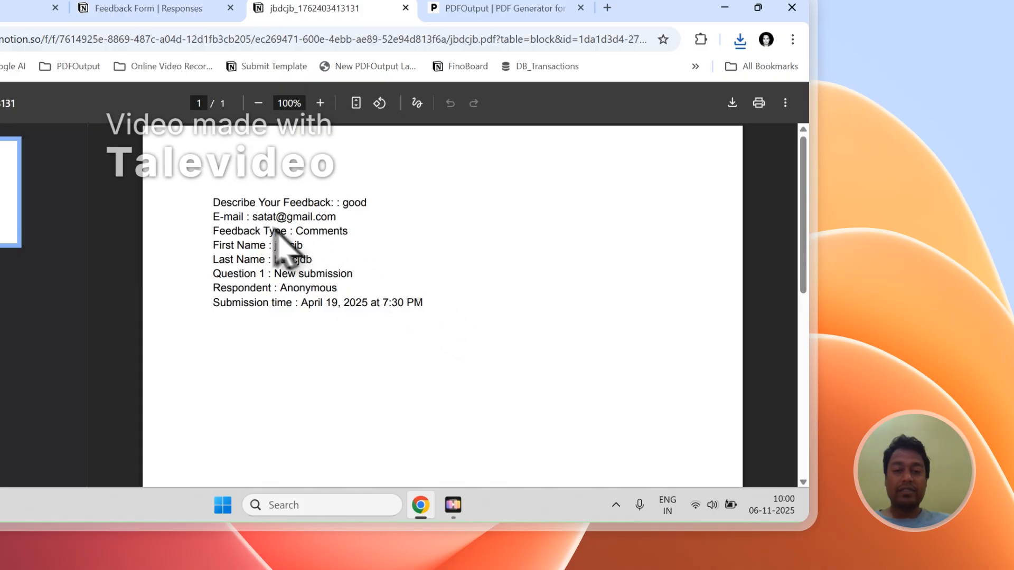
drag(214, 200, 423, 317)
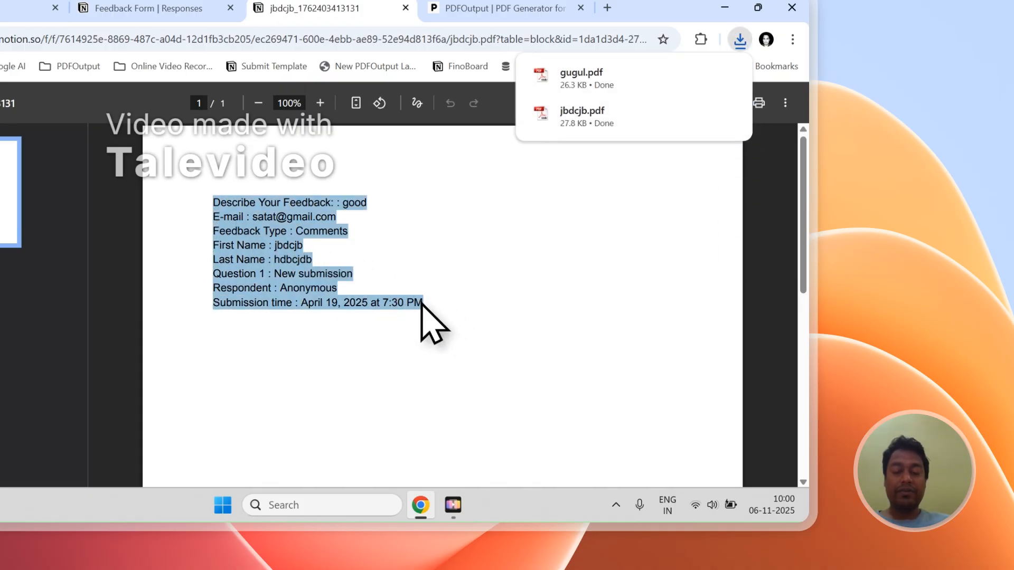
click(389, 220)
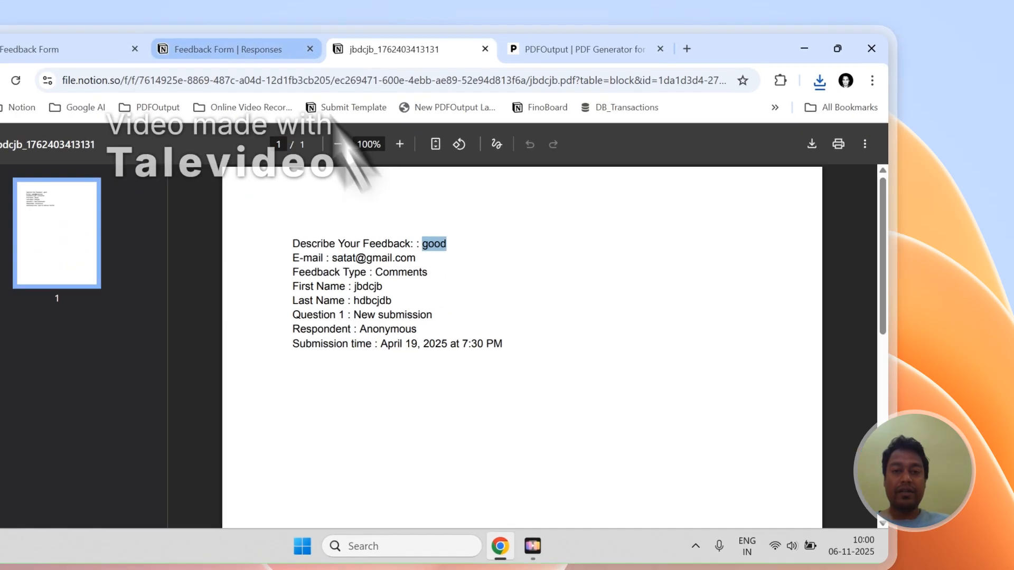
Select the New submission row in the responses database and compare its values with the generated PDF
click(148, 8)
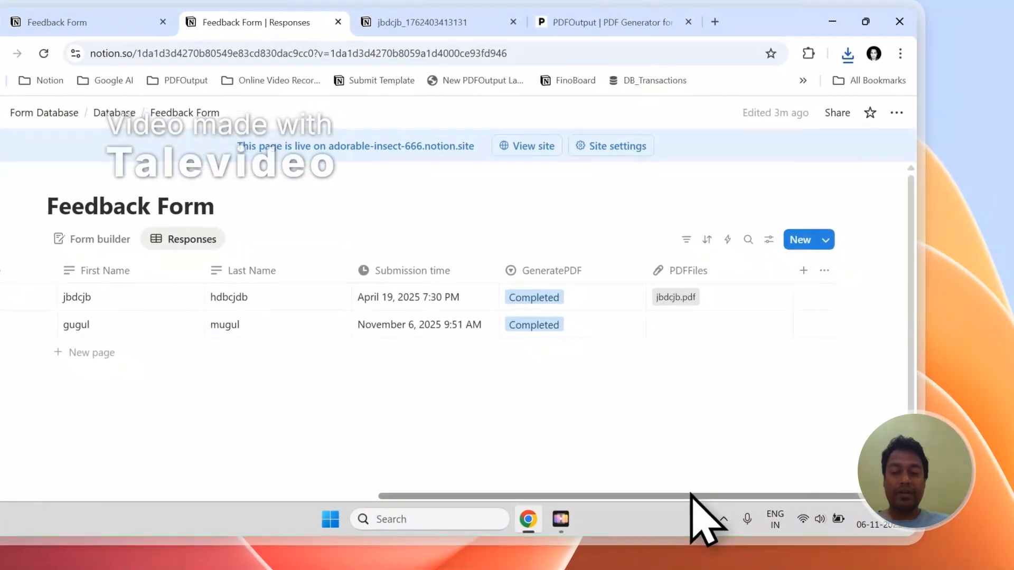
drag(691, 495, 313, 495)
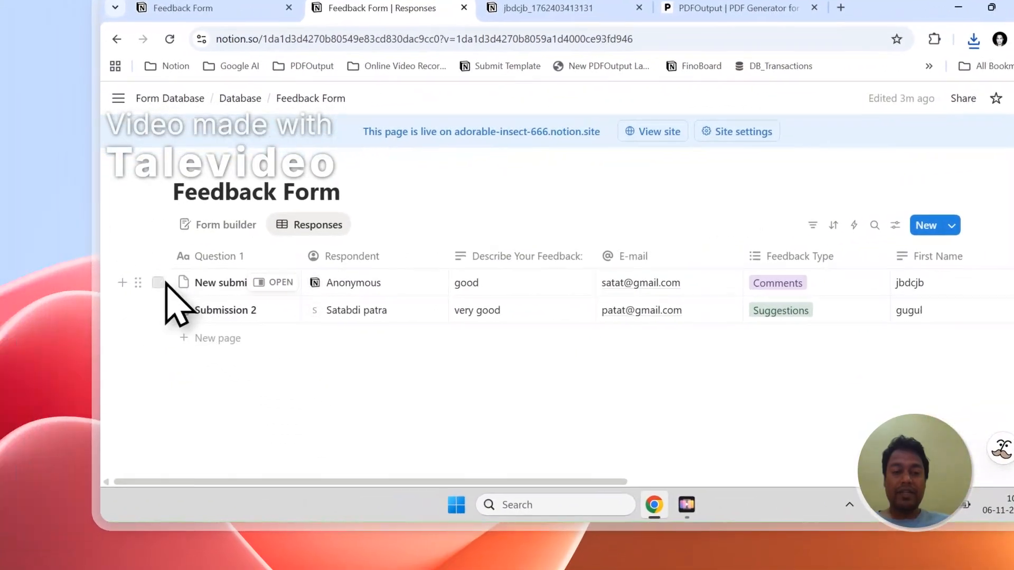
click(158, 283)
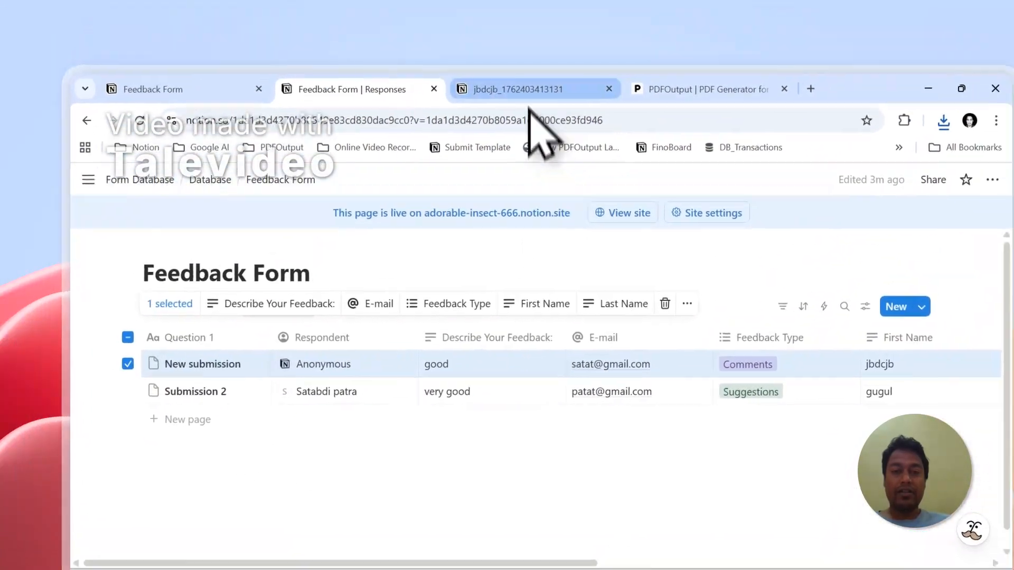
click(560, 8)
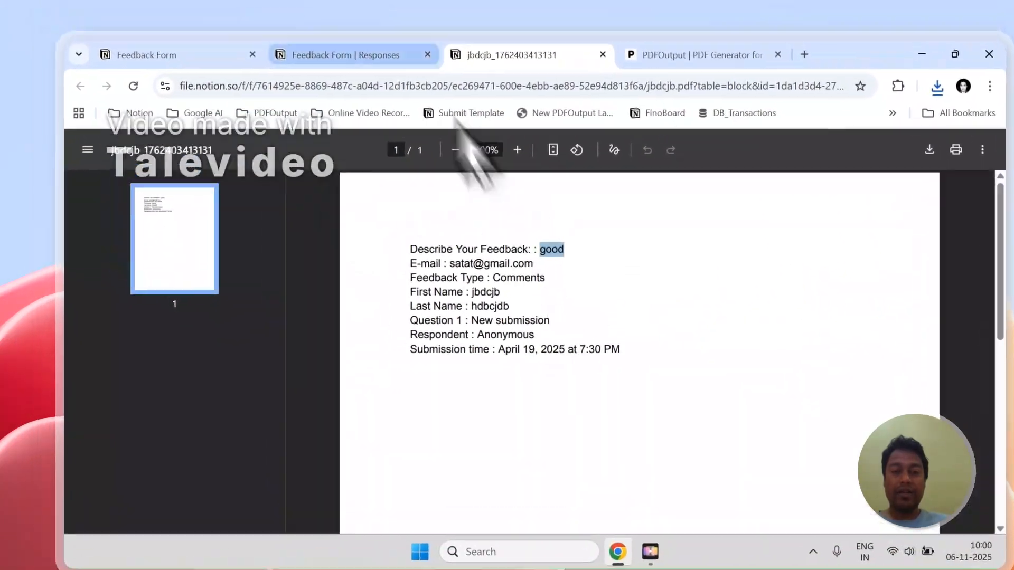
Open the generated PDF attached to Submission 2 in the responses database and examine its filled-in fields
click(332, 125)
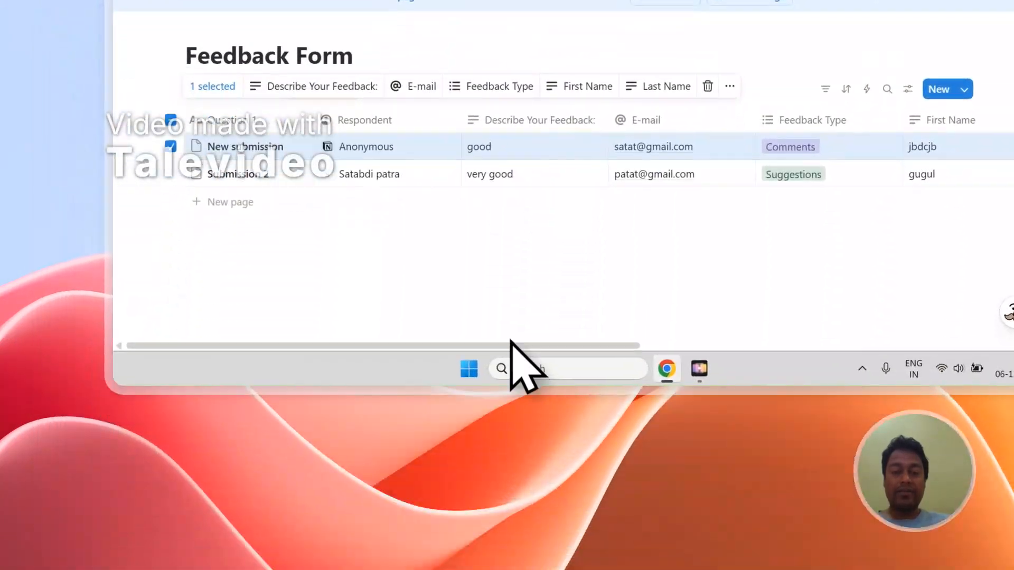
drag(510, 345, 901, 346)
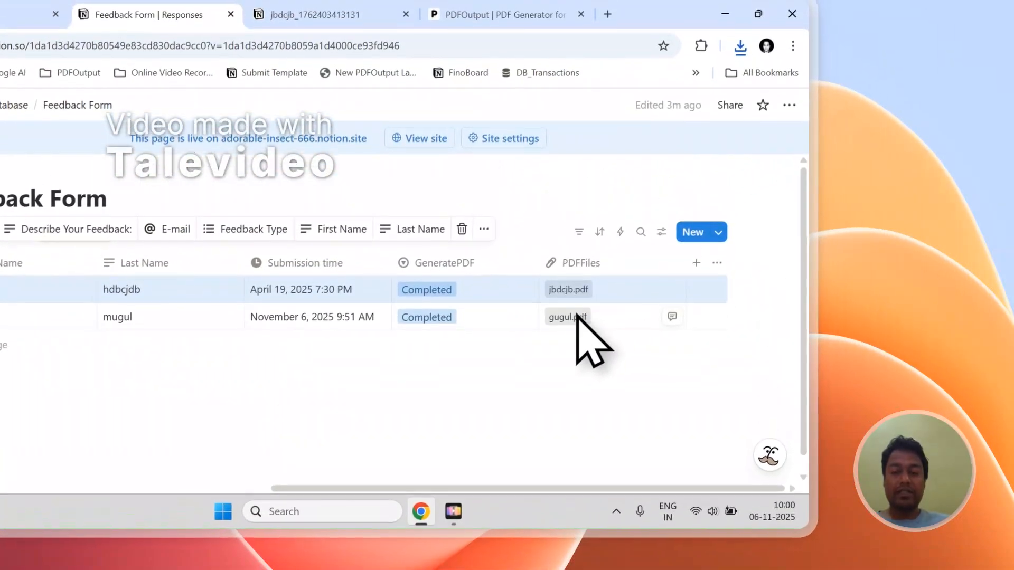
click(569, 316)
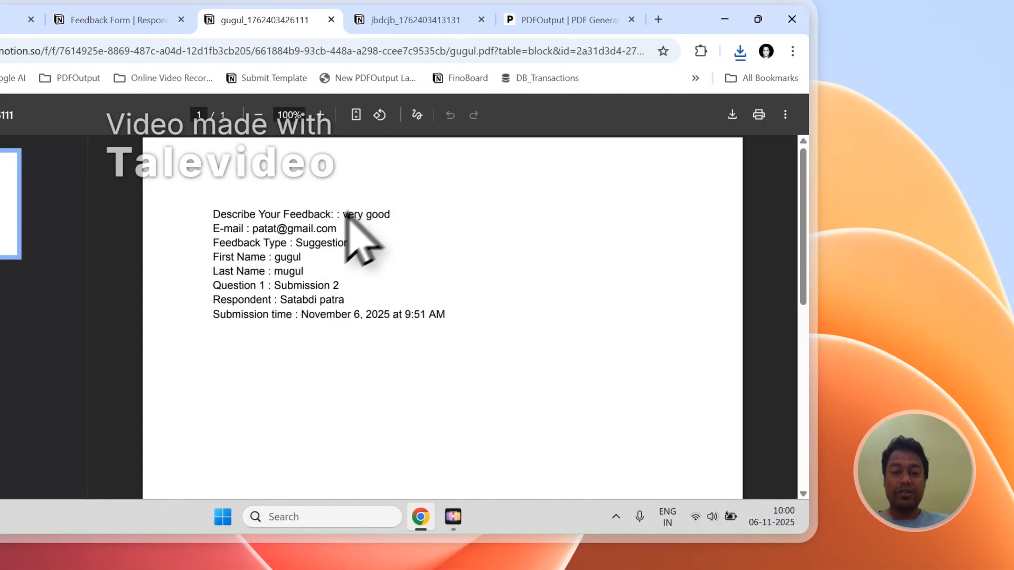
Compare the second submission's PDF with the first submission's PDF and close both files
click(385, 17)
click(317, 17)
click(396, 15)
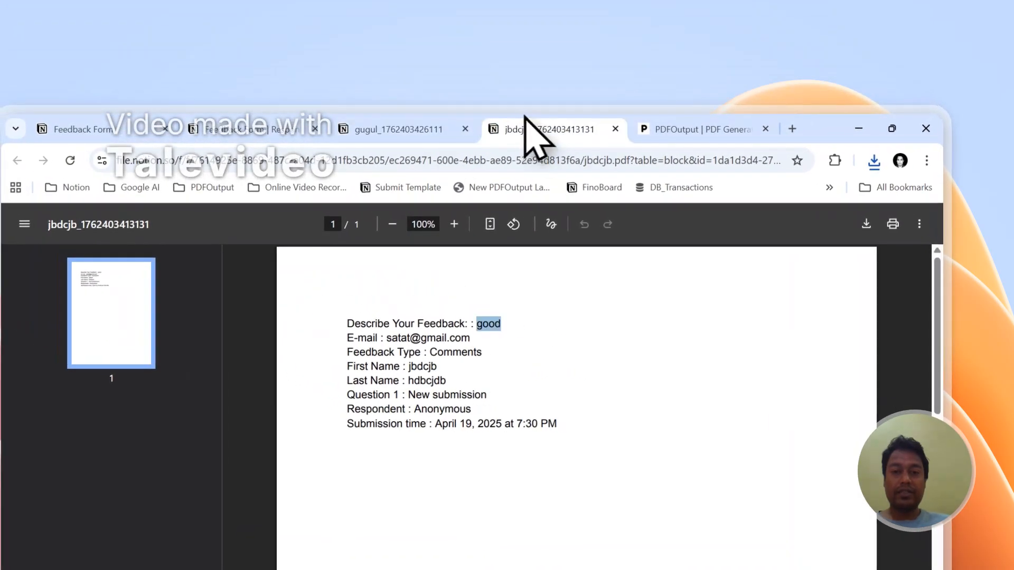
click(323, 13)
click(465, 129)
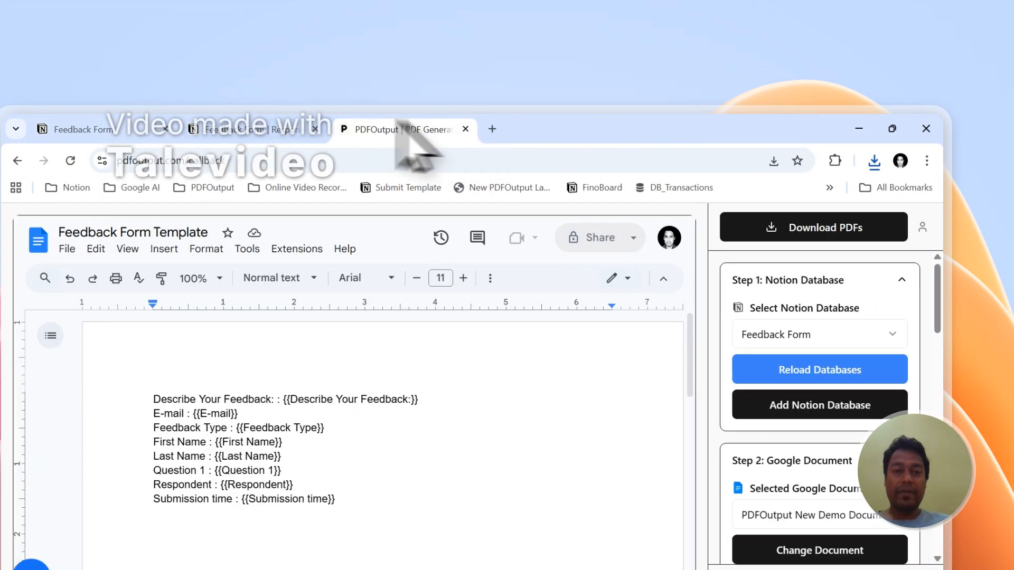
Set up the Notion automation for the Feedback Form database in PDFOutput's Mapping Section
click(314, 132)
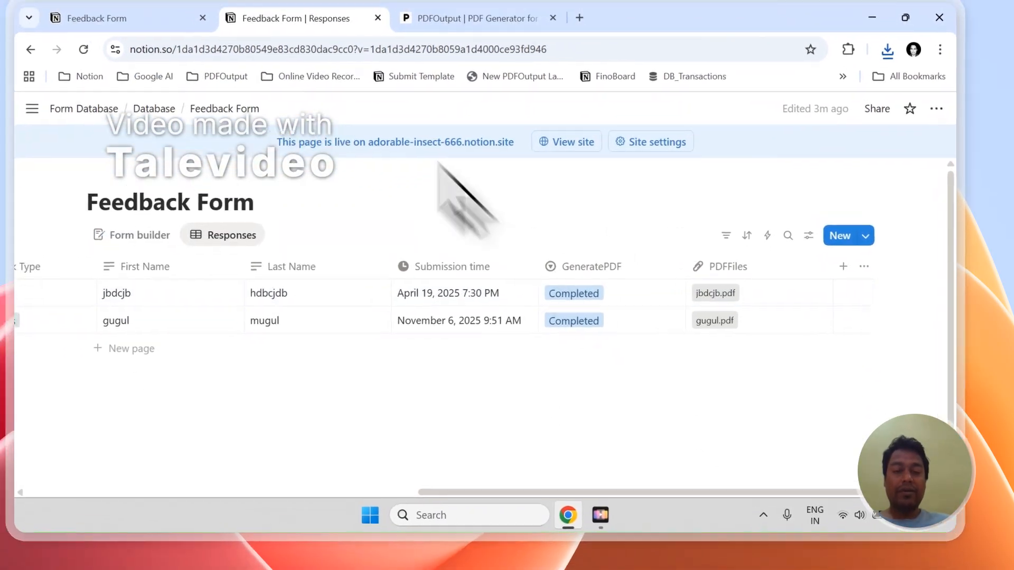
click(459, 9)
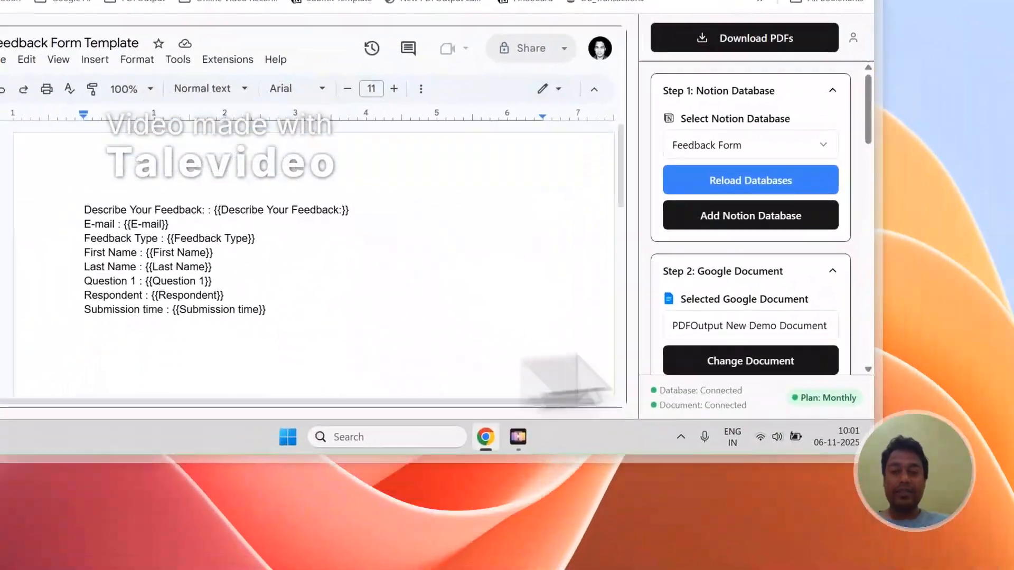
scroll(760, 277, down, 5)
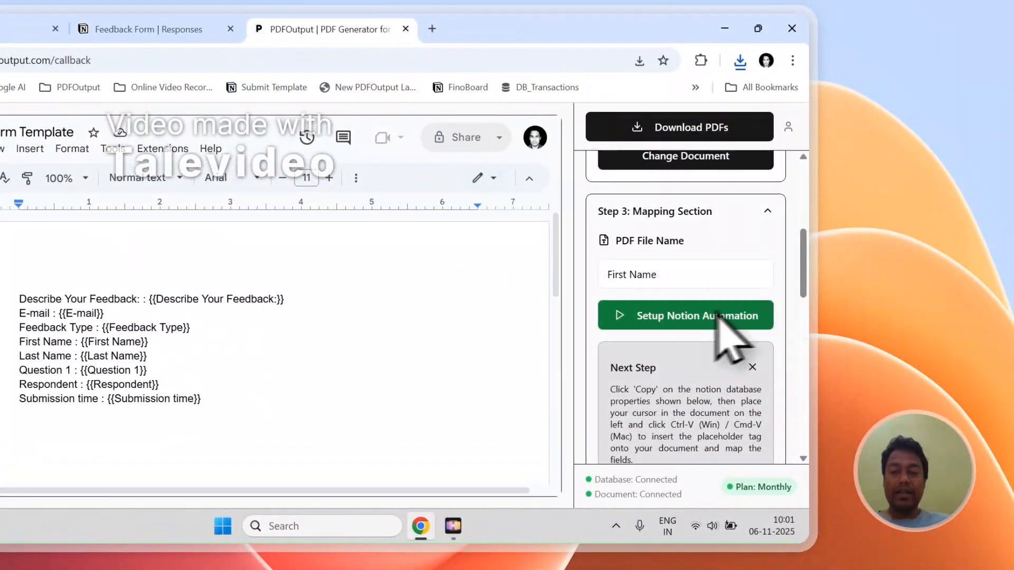
click(693, 316)
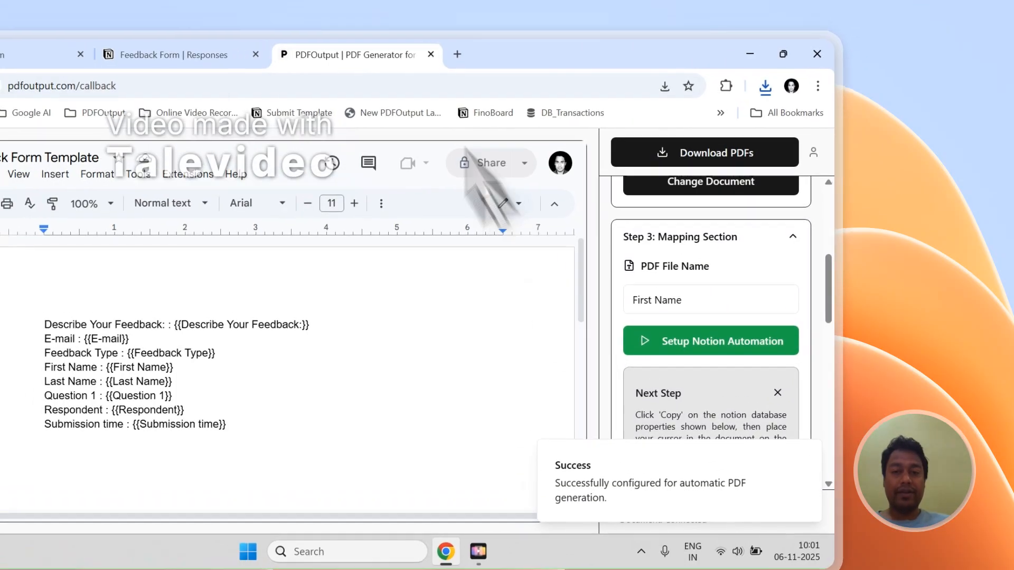
Add a blank third row to the responses database and set its GeneratePDF status to Ready to Generate
click(158, 29)
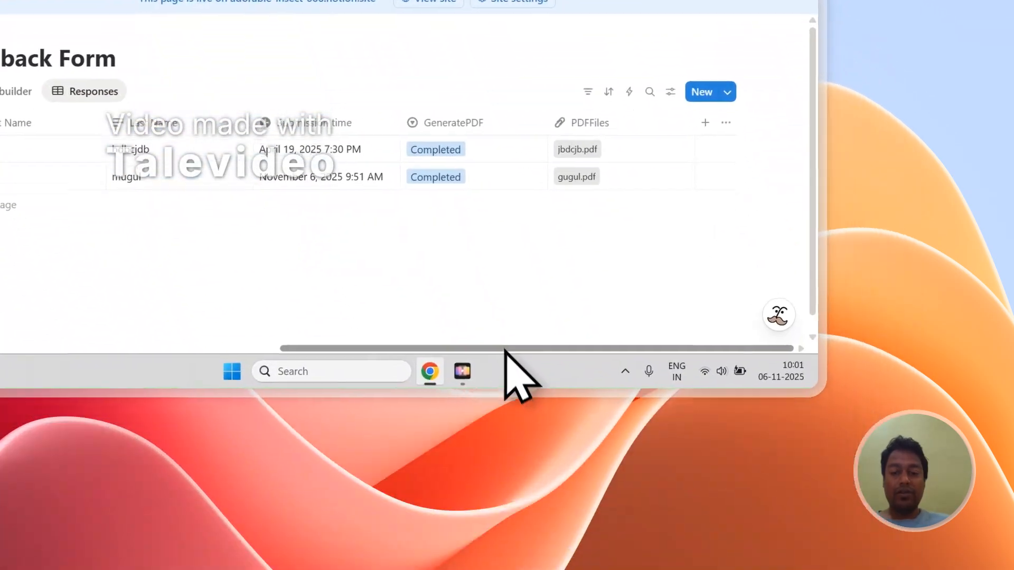
drag(504, 349, 113, 349)
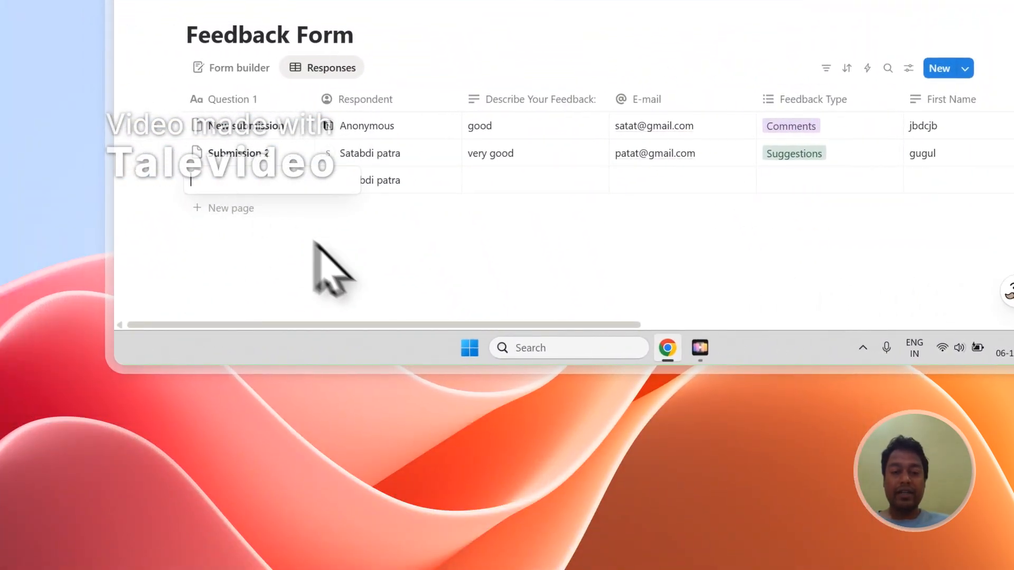
drag(359, 324, 752, 295)
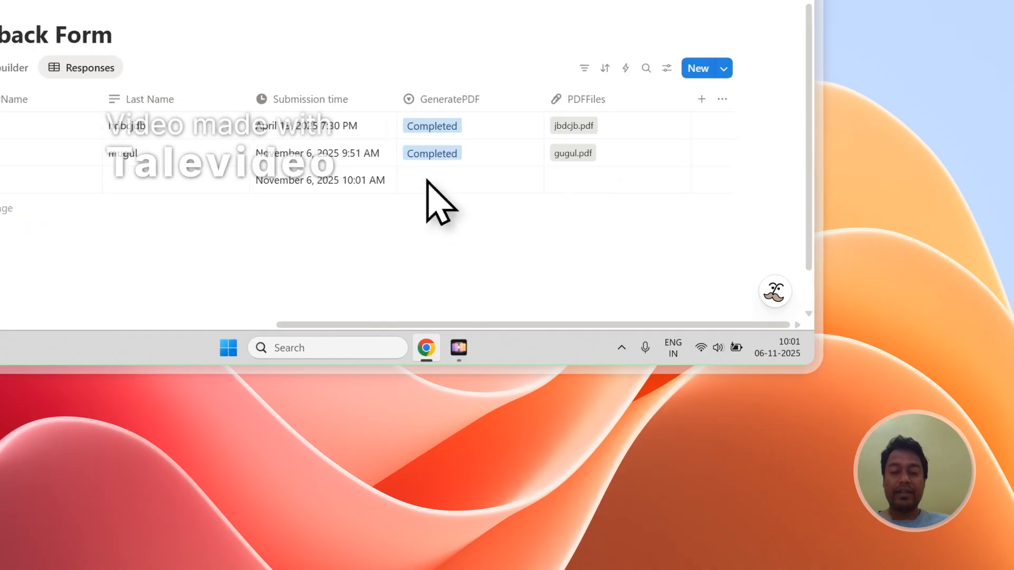
click(426, 180)
click(455, 90)
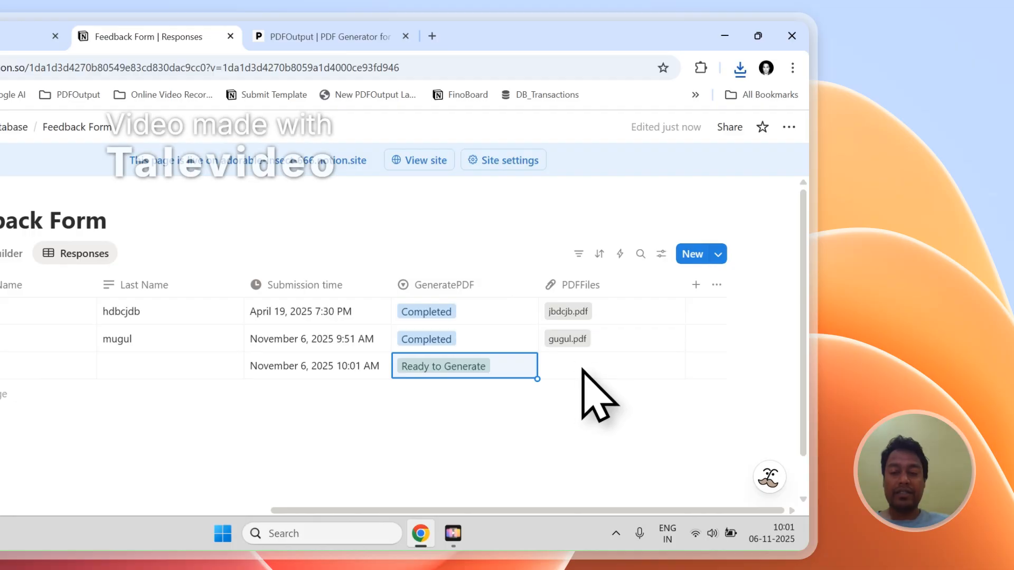
Review the Setup Notion Automation section in PDFOutput alongside the responses database
click(322, 36)
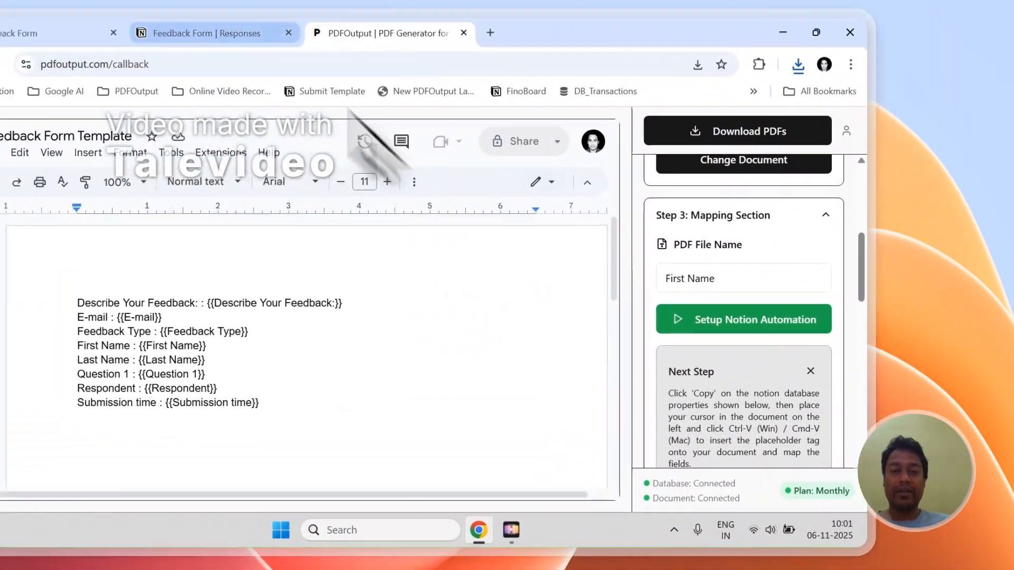
click(225, 34)
click(418, 33)
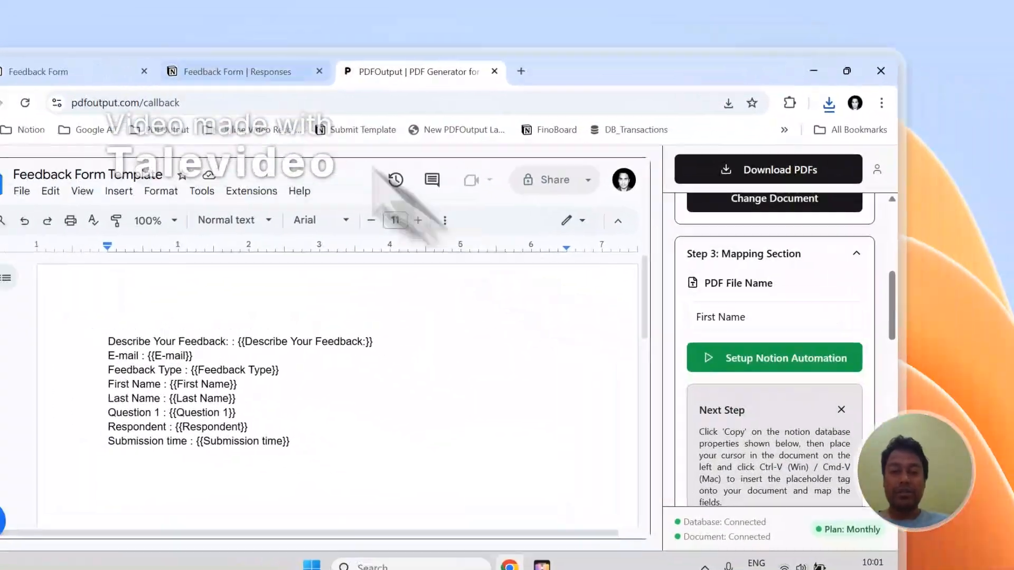
Add a blank fourth row to the responses database, set its GeneratePDF status to Ready to Generate, and check the PDFFiles column
click(211, 62)
click(241, 335)
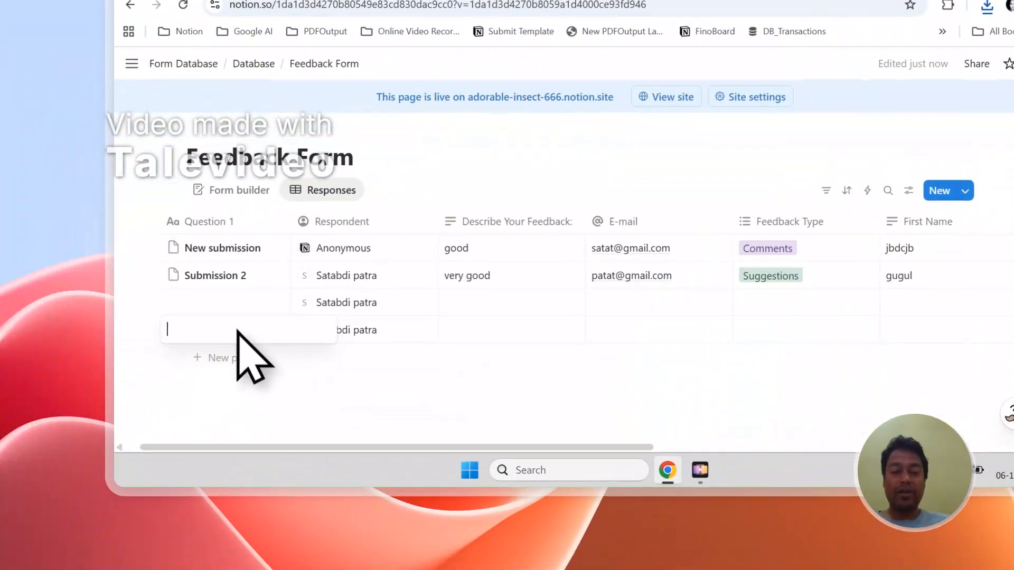
key(Escape)
drag(306, 448, 536, 448)
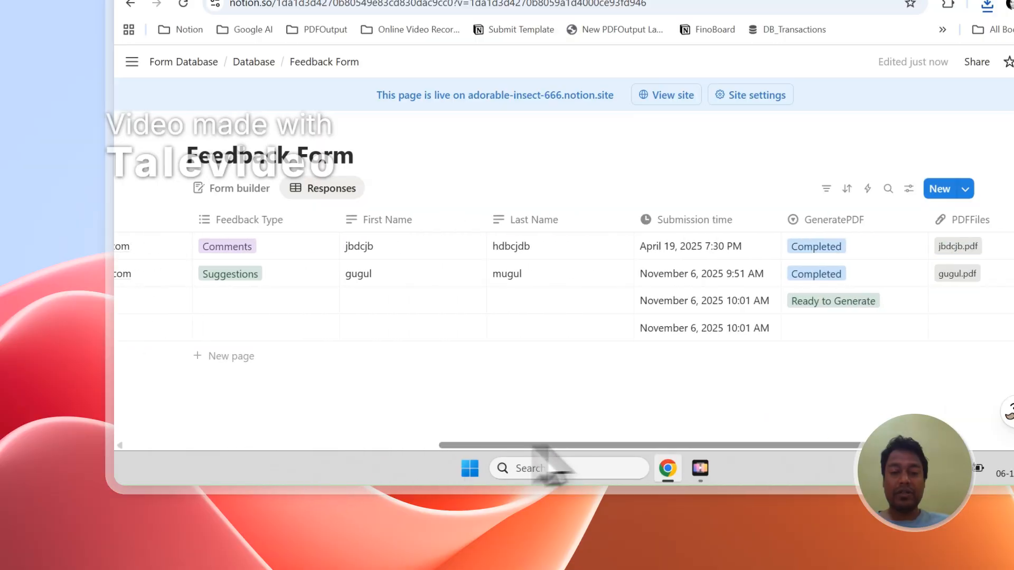
click(823, 330)
click(828, 249)
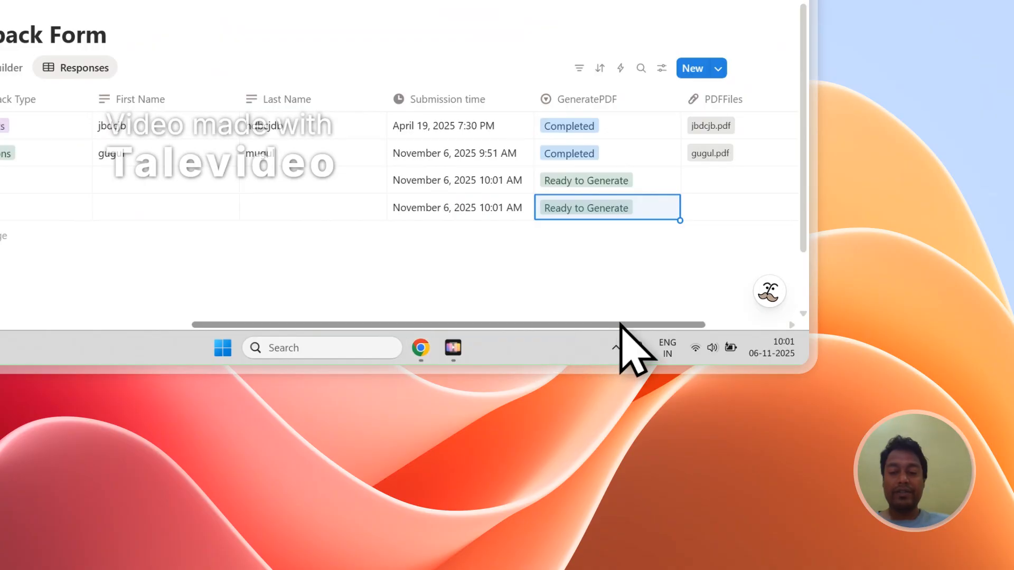
drag(627, 324, 705, 323)
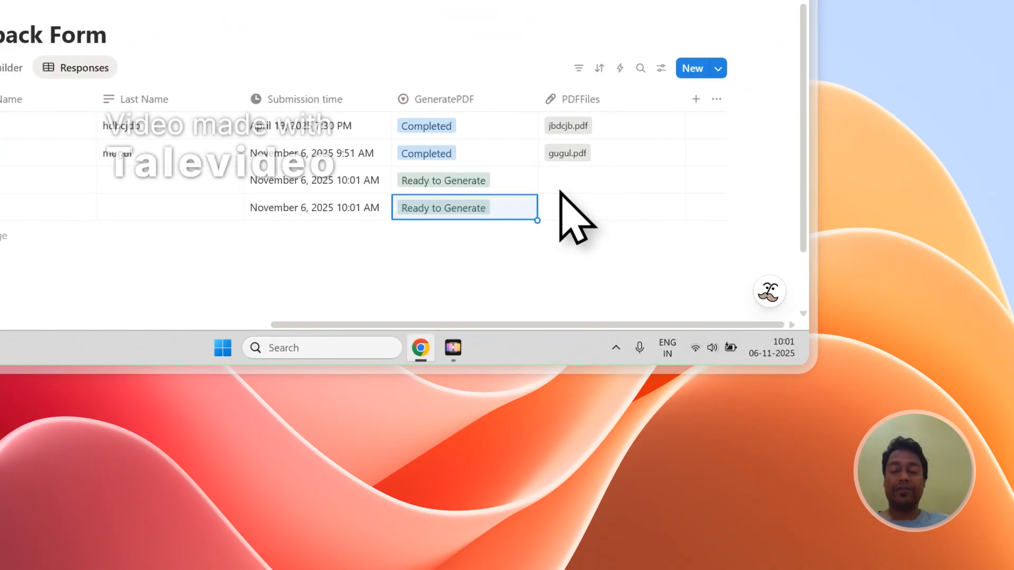
click(506, 268)
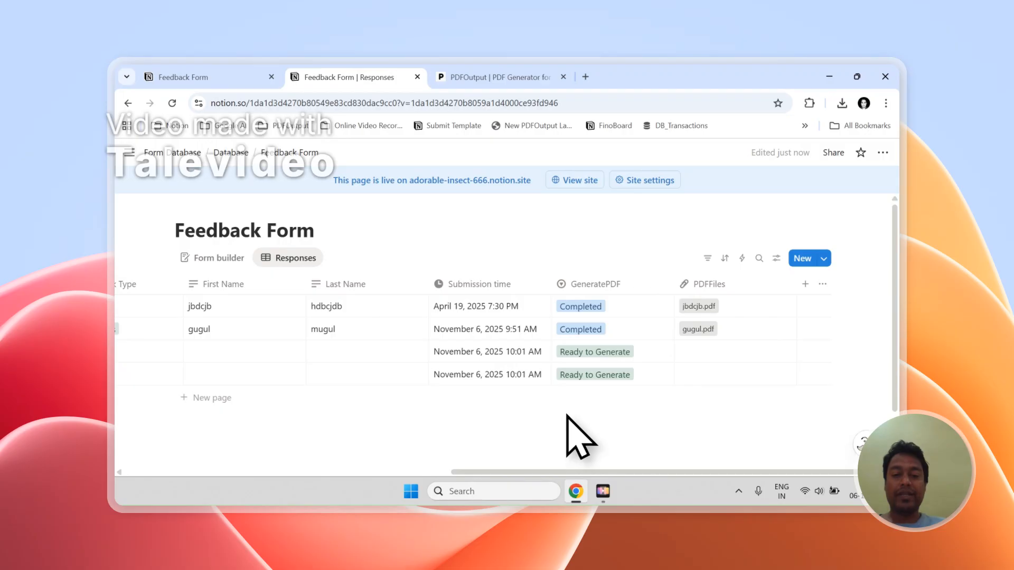
Open the support chat in PDFOutput, view its message area, and close it
click(496, 79)
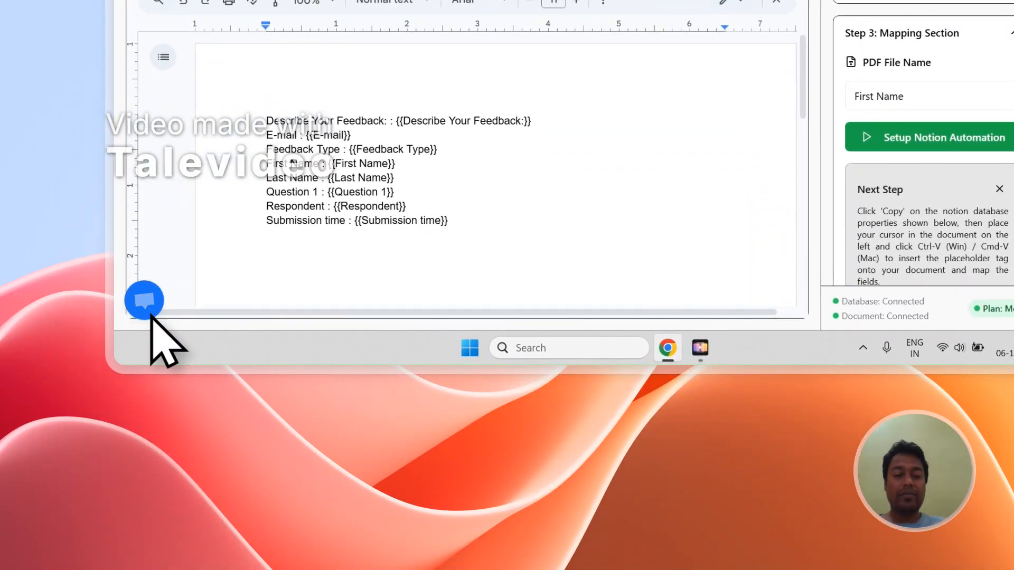
click(150, 311)
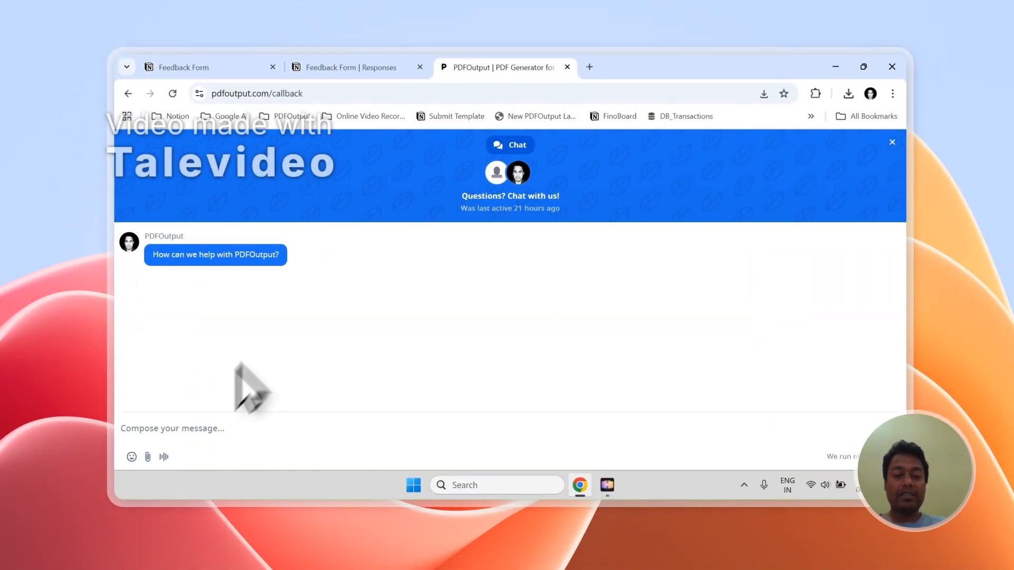
click(885, 152)
Sign out of PDFOutput and view the Send Message form on its Contact page before returning to the responses database
click(882, 159)
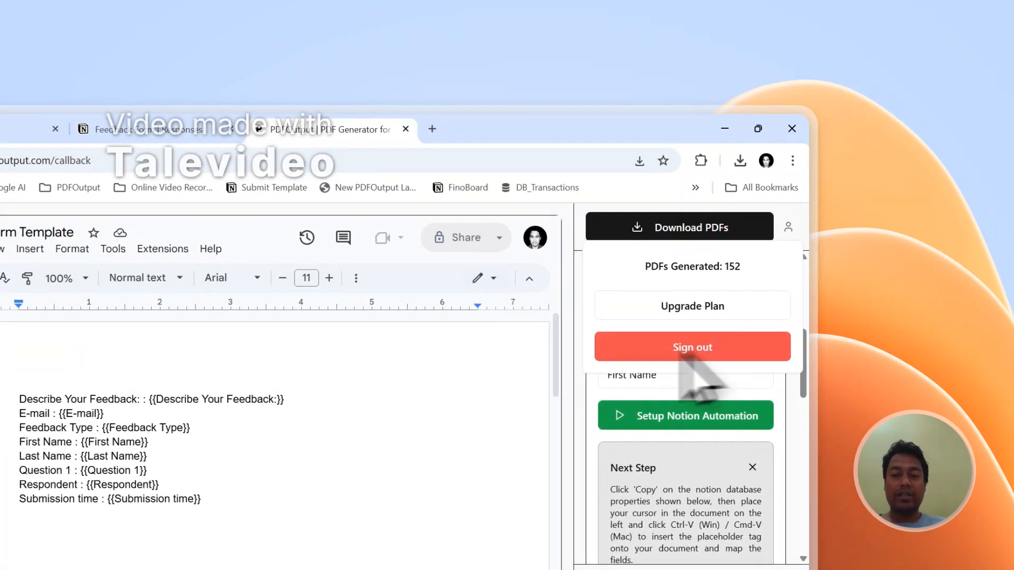
click(687, 349)
scroll(402, 396, down, 5)
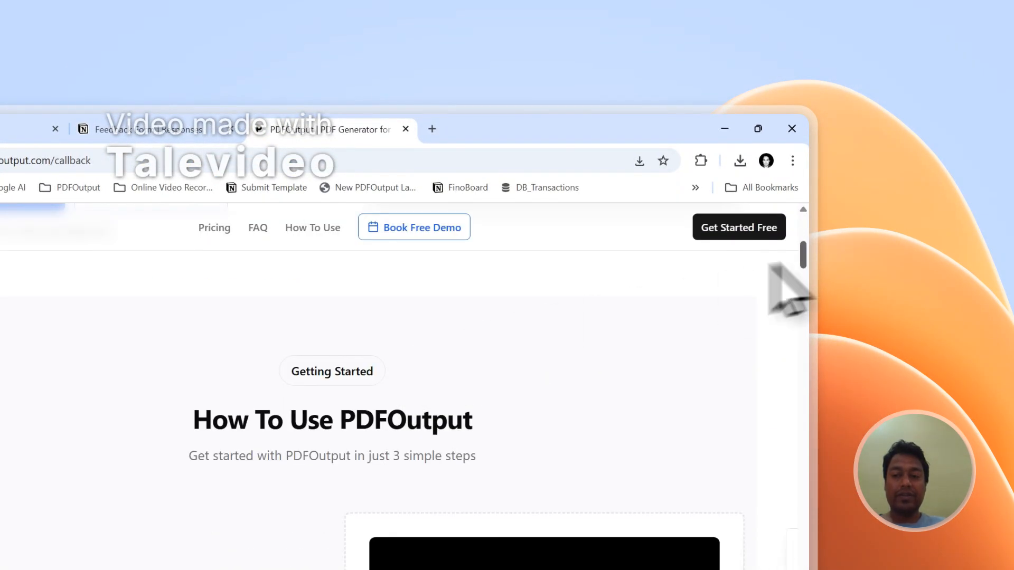
drag(803, 259, 803, 562)
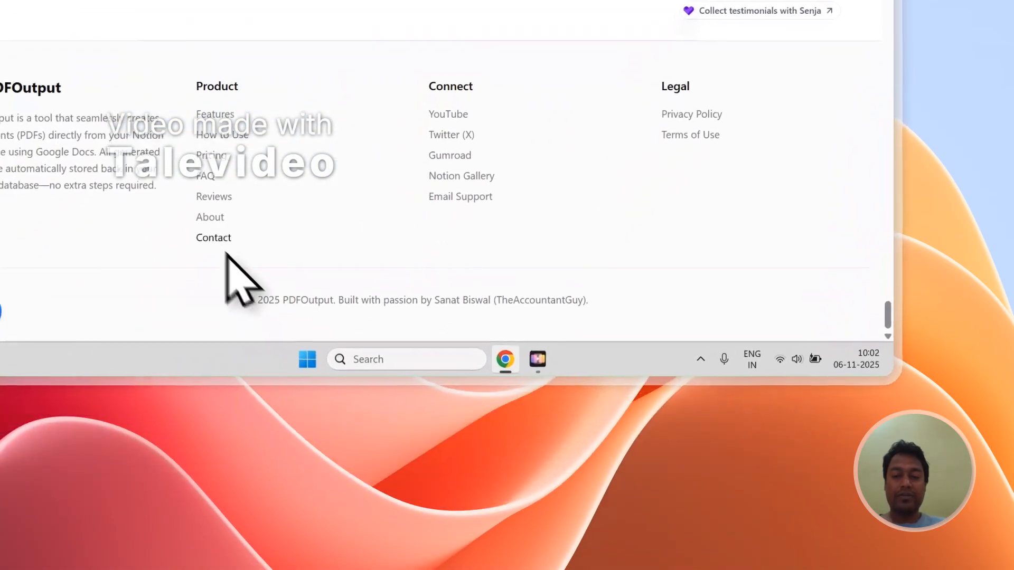
click(215, 238)
scroll(307, 190, down, 3)
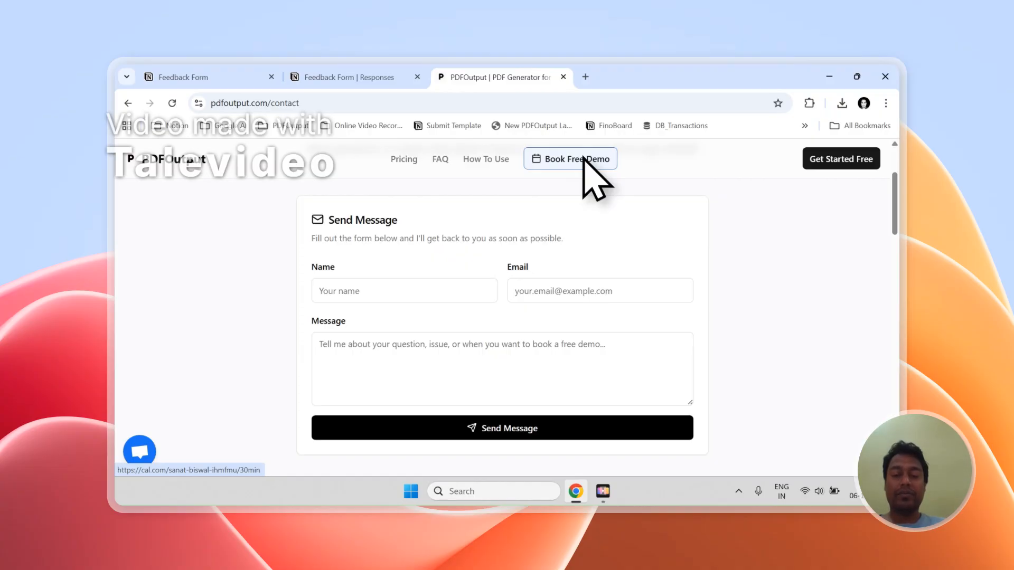
click(349, 77)
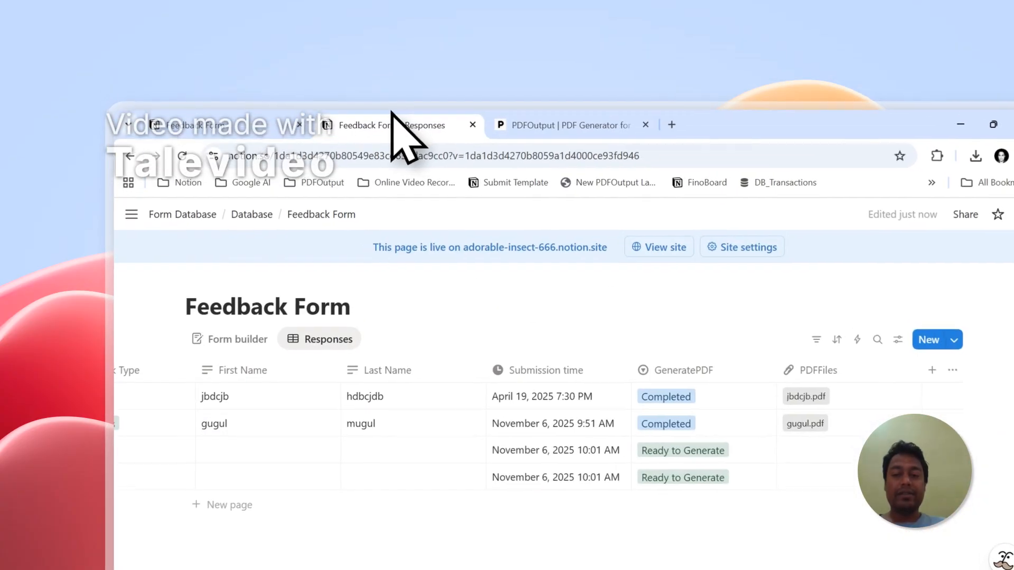